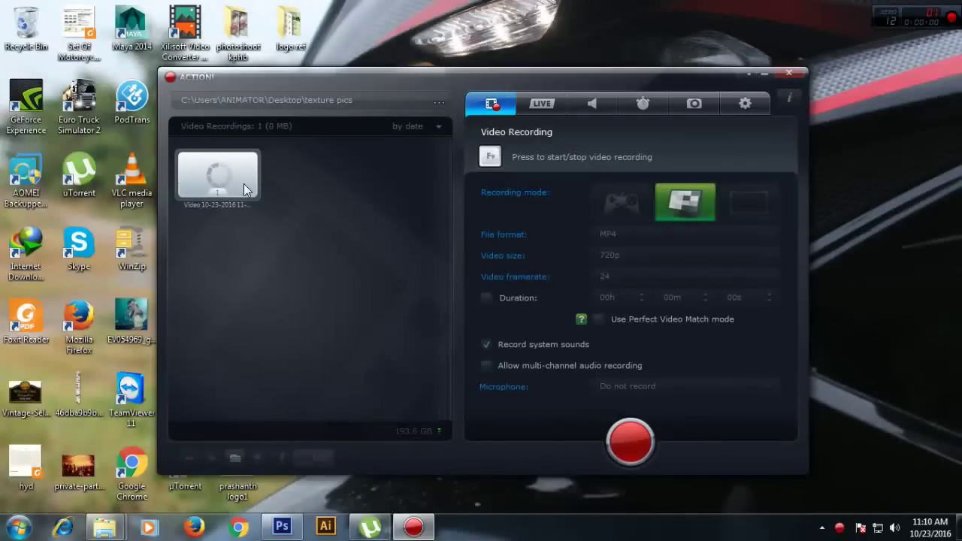
Step: Open the beanie portrait JPEG from Desktop > beats into Camera Raw
{"action": "left_click", "coordinate": [282, 526]}
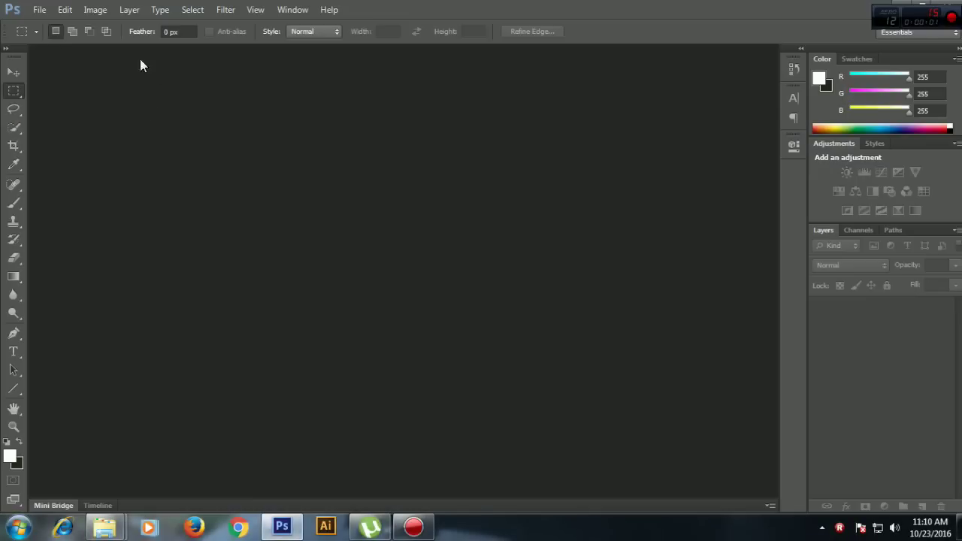
{"action": "left_click", "coordinate": [39, 9]}
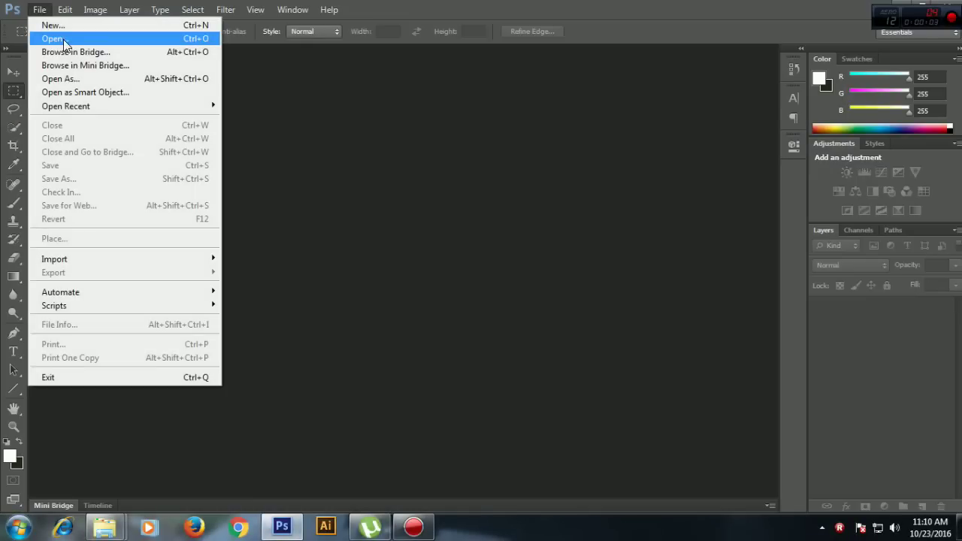
{"action": "left_click", "coordinate": [65, 39]}
{"action": "left_click", "coordinate": [325, 131]}
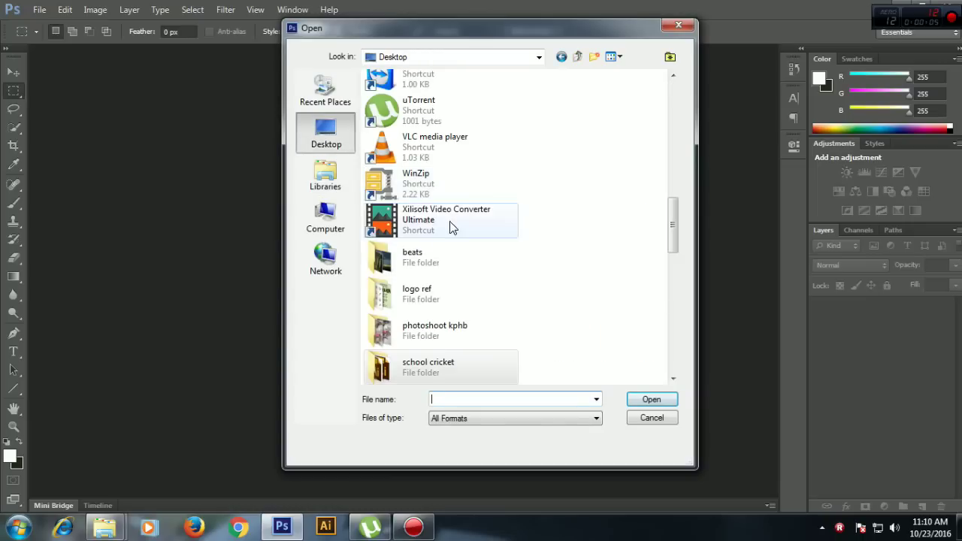
{"action": "double_click", "coordinate": [419, 257]}
{"action": "left_click", "coordinate": [472, 117]}
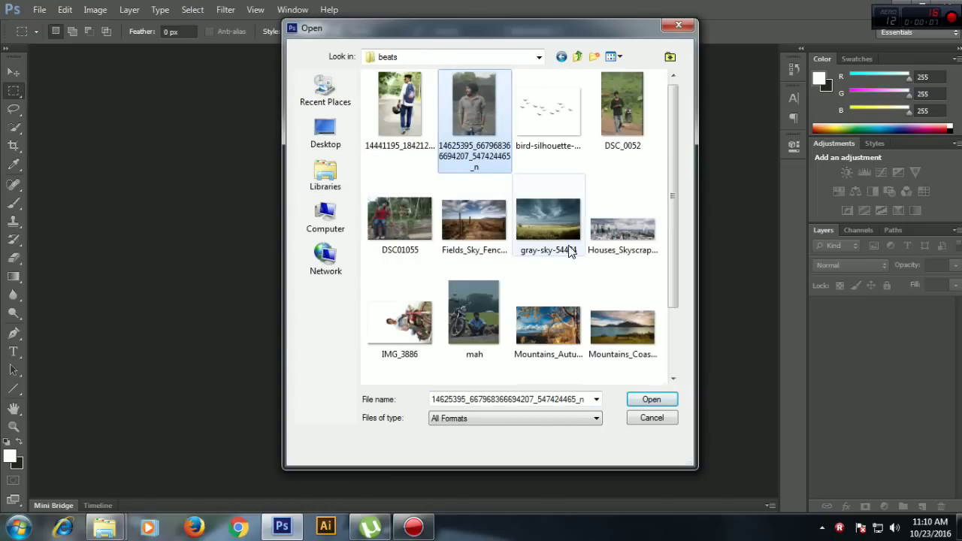
{"action": "left_click", "coordinate": [648, 399]}
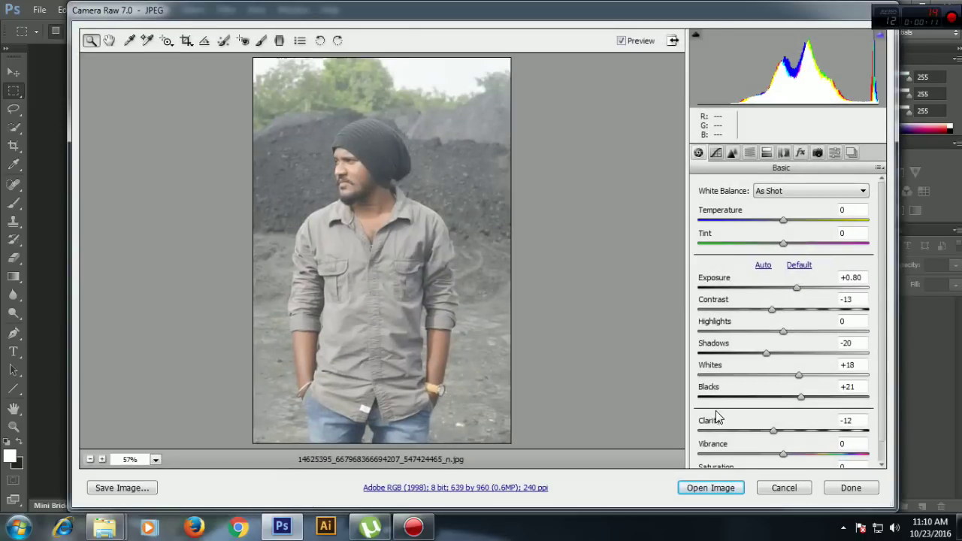
Step: Open the photo from Camera Raw and unlock its Background as Layer 0
{"action": "left_click", "coordinate": [720, 489]}
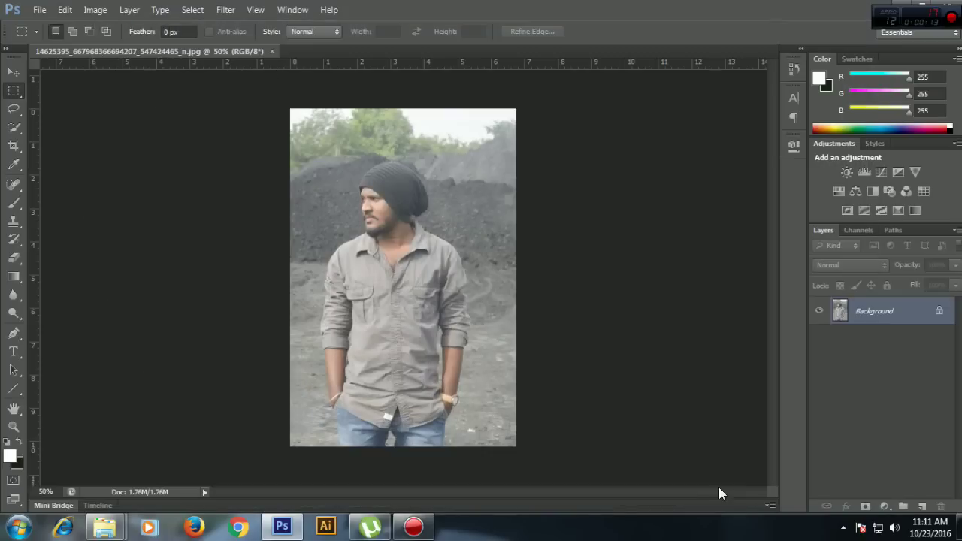
{"action": "double_click", "coordinate": [896, 312]}
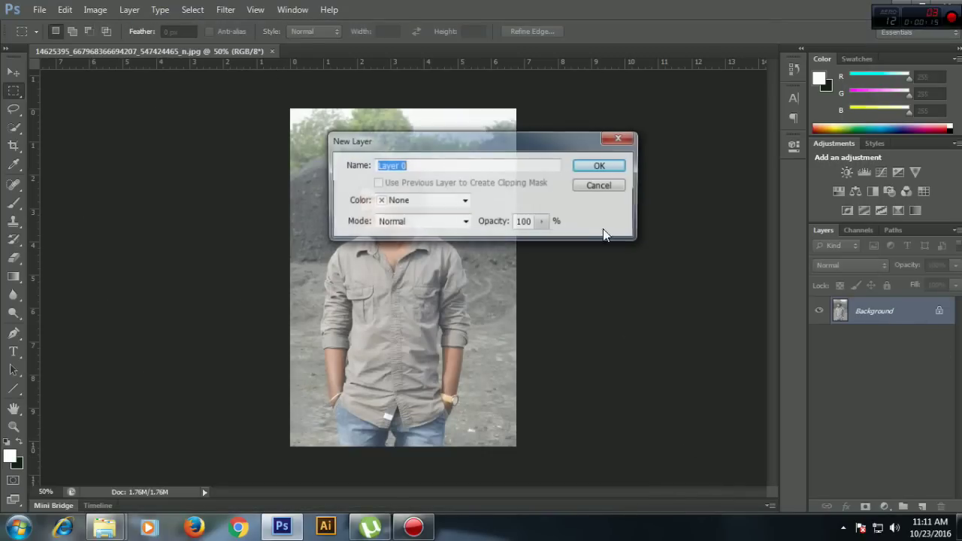
{"action": "left_click", "coordinate": [584, 164]}
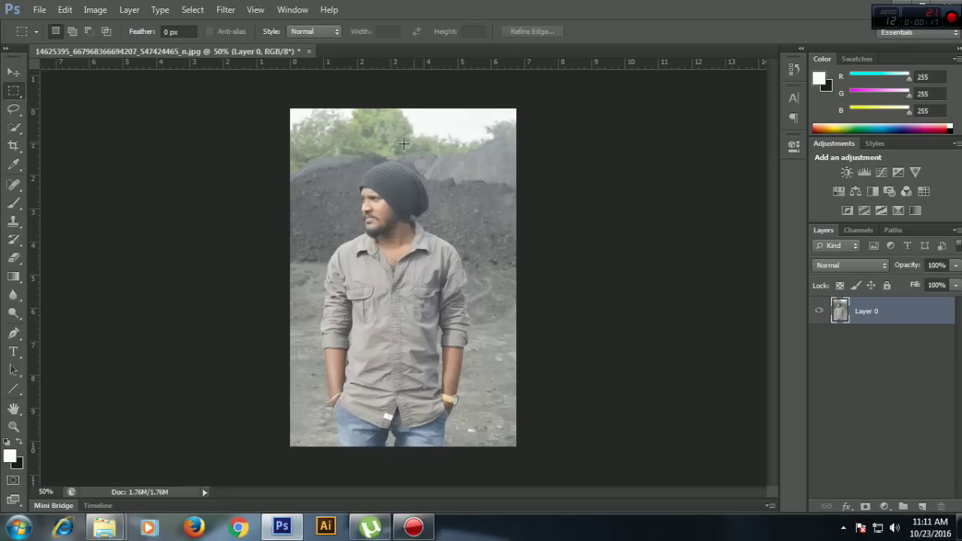
Step: Select the Magnetic Lasso tool
{"action": "left_click", "coordinate": [12, 72]}
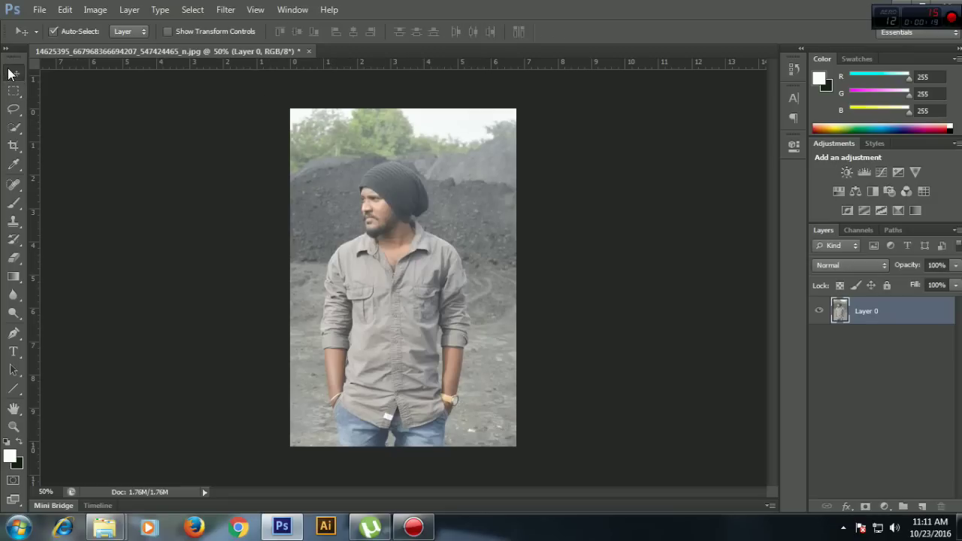
{"action": "left_click", "coordinate": [15, 130]}
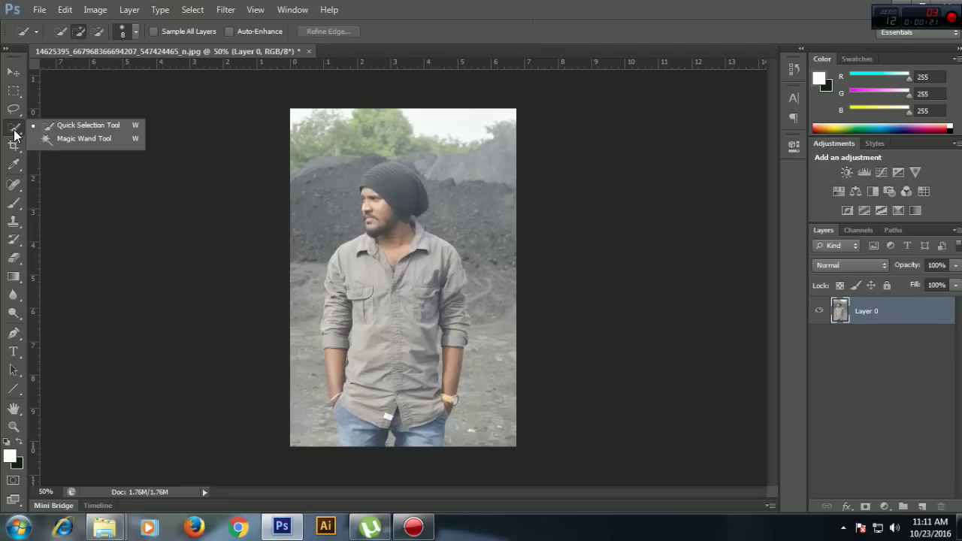
{"action": "left_click", "coordinate": [13, 109]}
{"action": "right_click", "coordinate": [13, 109]}
{"action": "left_click", "coordinate": [51, 135]}
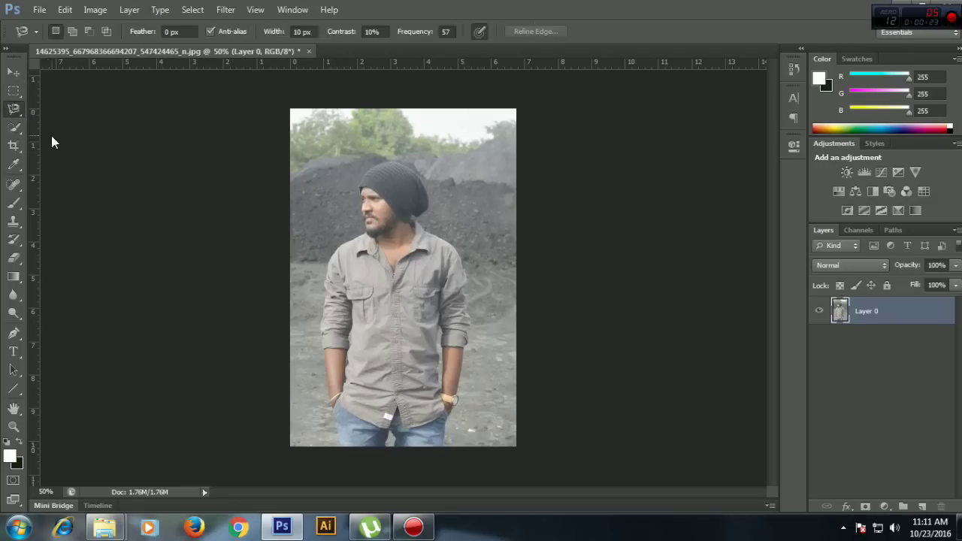
Step: Zoom in and trace a trial magnetic-lasso selection along the left ridge
{"action": "left_click", "coordinate": [290, 178]}
{"action": "left_click", "coordinate": [295, 171], "text": "ctrl"}
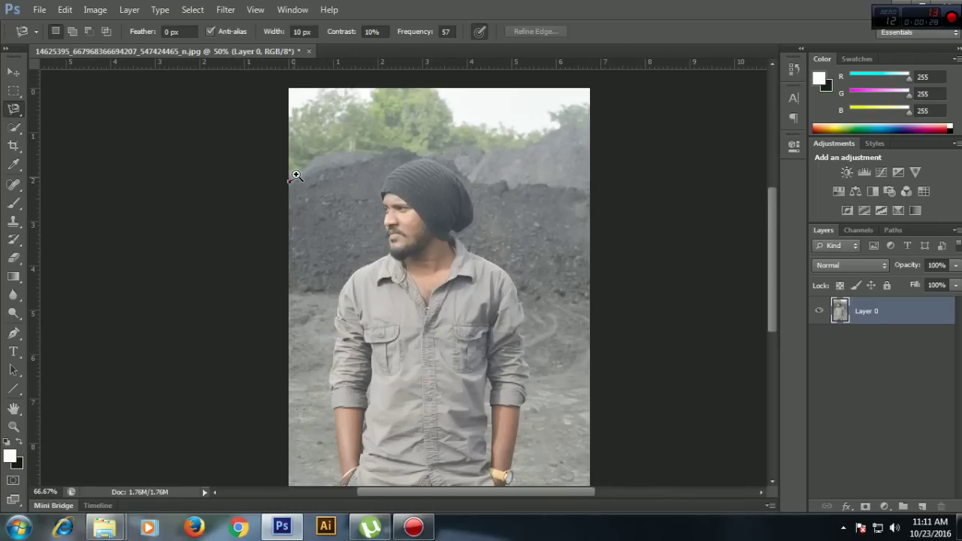
{"action": "key", "text": "ctrl+plus"}
{"action": "key", "text": "ctrl+plus"}
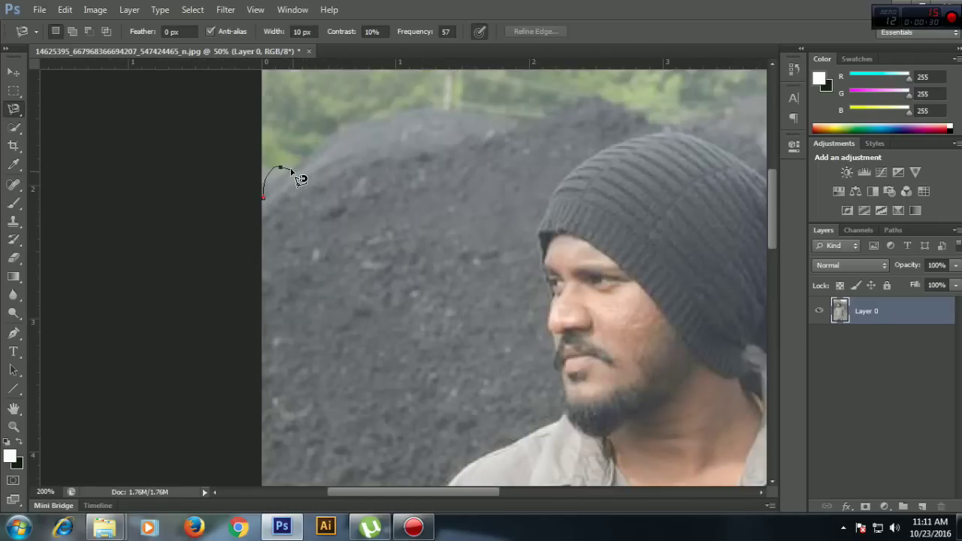
{"action": "left_click", "coordinate": [279, 170]}
{"action": "left_click", "coordinate": [311, 157]}
{"action": "left_click", "coordinate": [338, 138]}
{"action": "left_click", "coordinate": [365, 122], "text": "ctrl"}
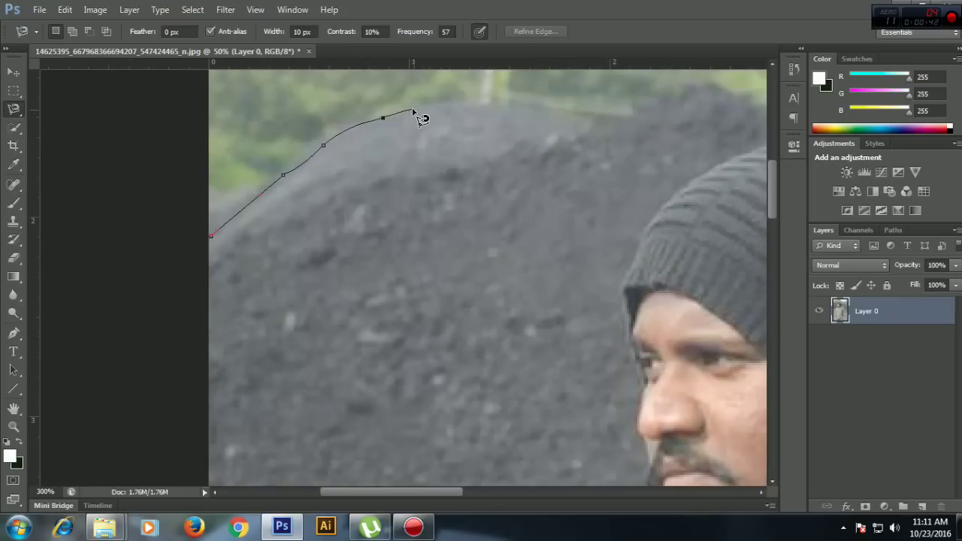
{"action": "double_click", "coordinate": [465, 110]}
Step: Discard the trial ridge selection and fit the whole photo on screen
{"action": "key", "text": "ctrl+minus"}
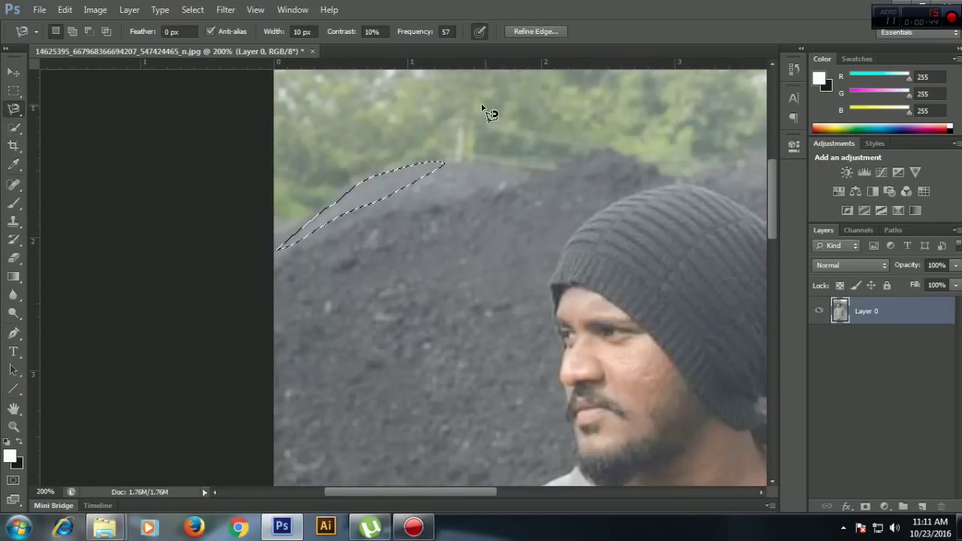
{"action": "scroll", "coordinate": [434, 193], "scroll_direction": "down", "scroll_amount": 1}
{"action": "scroll", "coordinate": [433, 193], "scroll_direction": "up", "scroll_amount": 2}
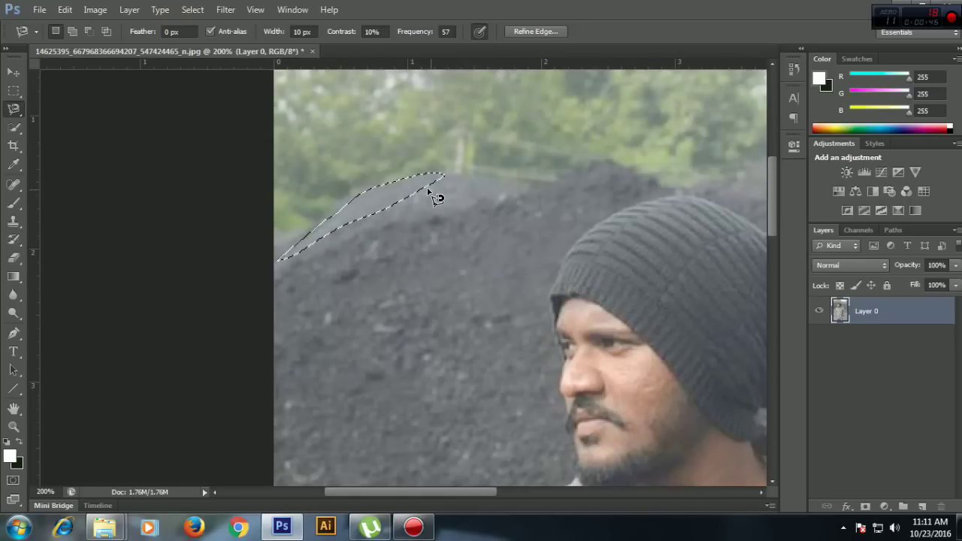
{"action": "scroll", "coordinate": [434, 193], "scroll_direction": "up", "scroll_amount": 1}
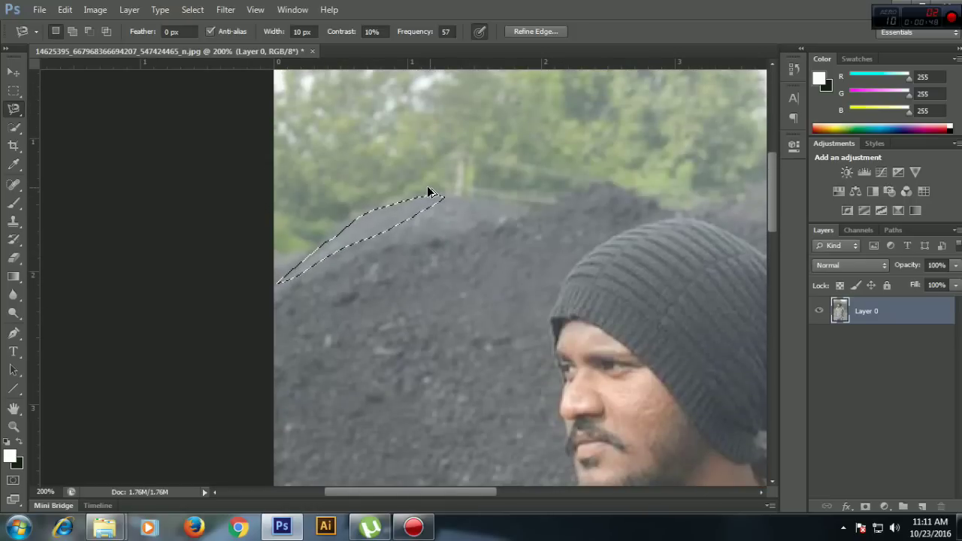
{"action": "key", "text": "ctrl+d"}
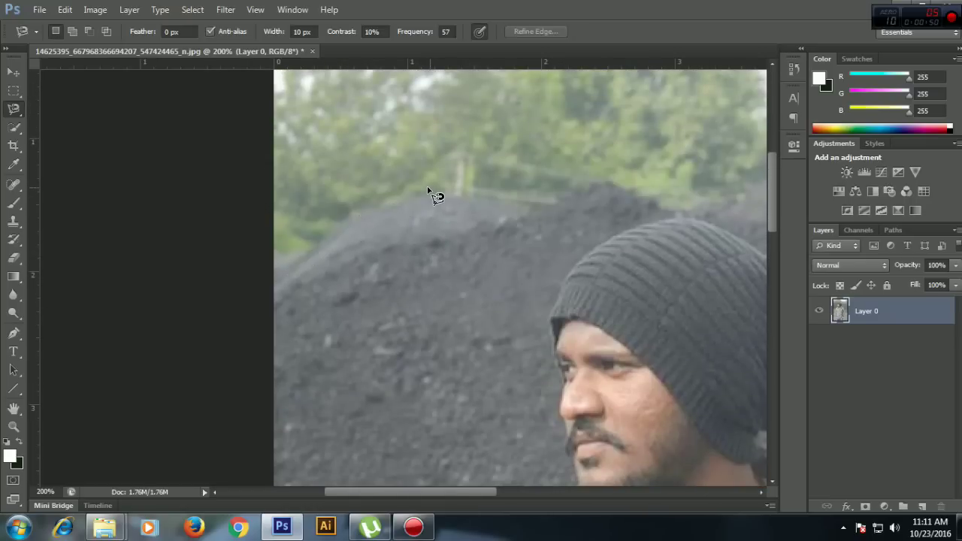
{"action": "key", "text": "ctrl+0"}
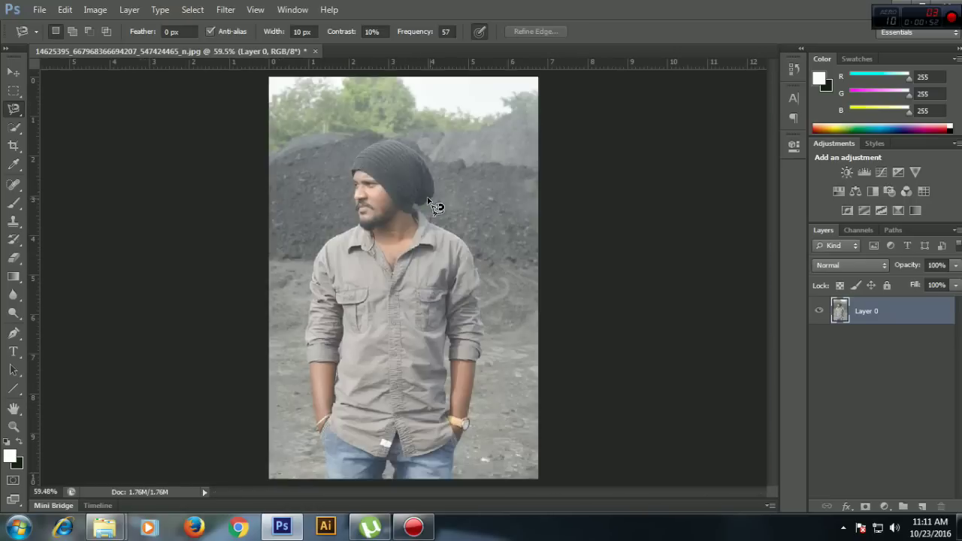
Step: Trace the ridge from left edge to right peak, looping over the top to close the selection
{"action": "left_click", "coordinate": [269, 157]}
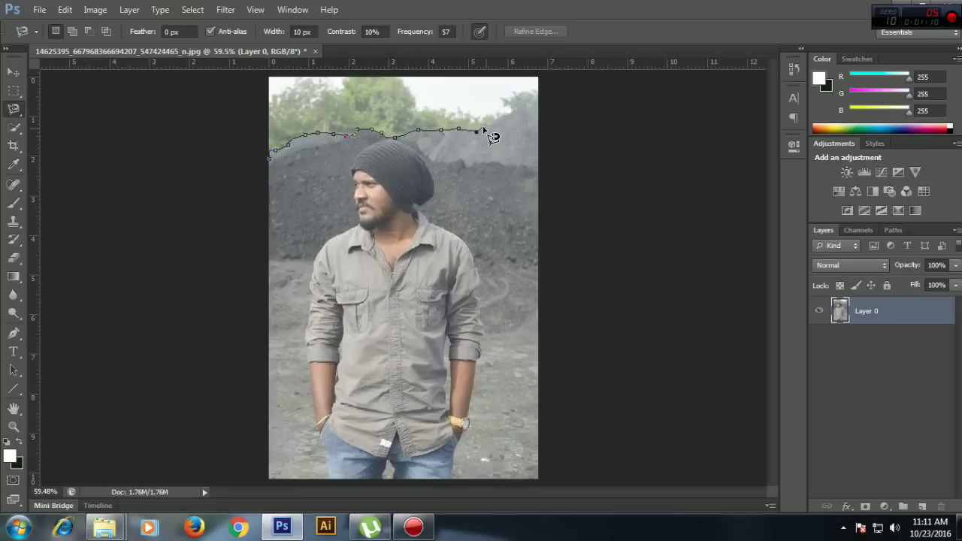
{"action": "left_click", "coordinate": [519, 110]}
{"action": "left_click", "coordinate": [577, 77]}
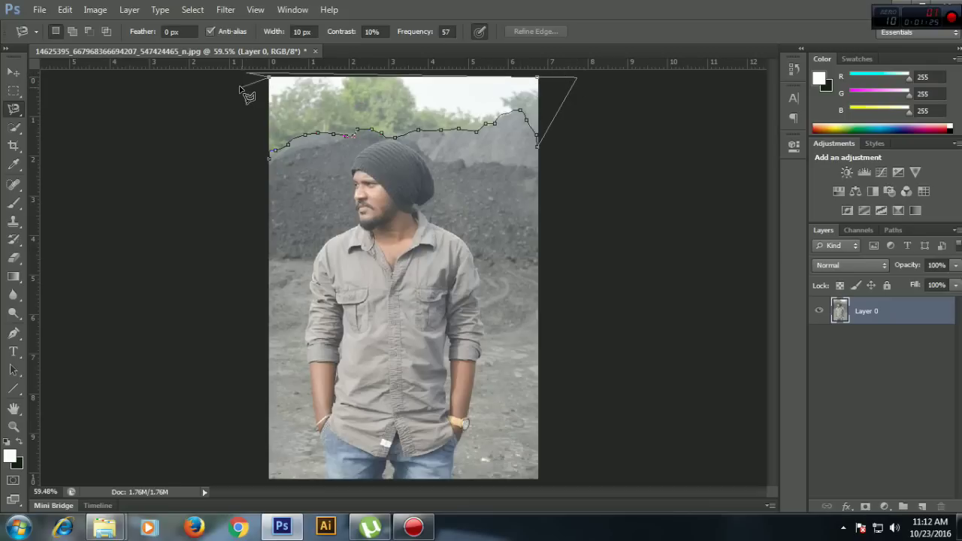
{"action": "left_click", "coordinate": [271, 159]}
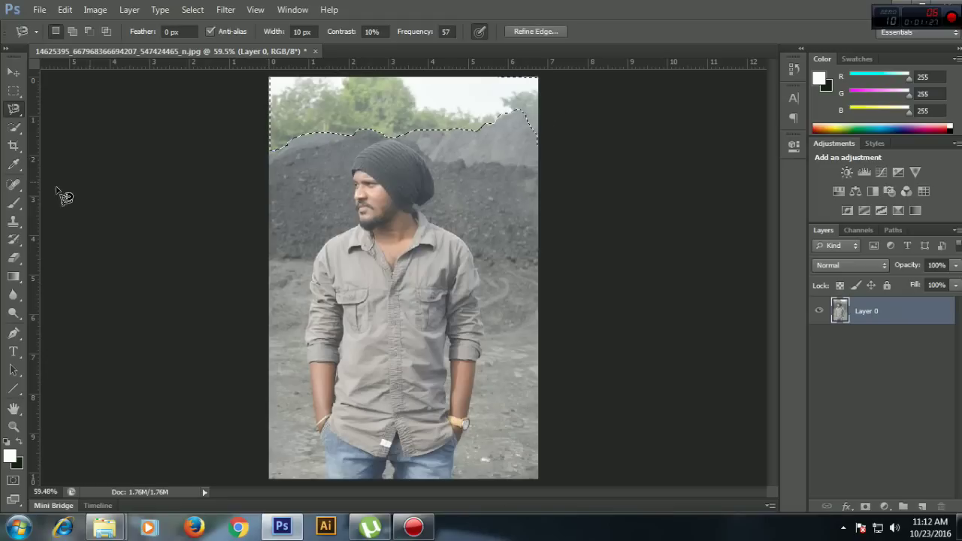
Step: Set the Eraser brush size to 92 px
{"action": "left_click", "coordinate": [13, 257]}
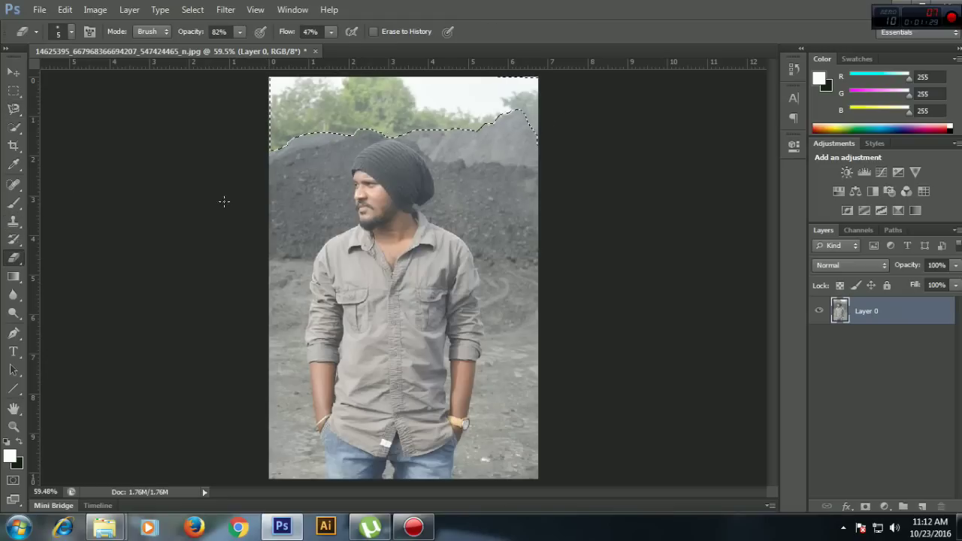
{"action": "right_click", "coordinate": [316, 131]}
{"action": "left_click_drag", "start_coordinate": [327, 169], "coordinate": [377, 169]}
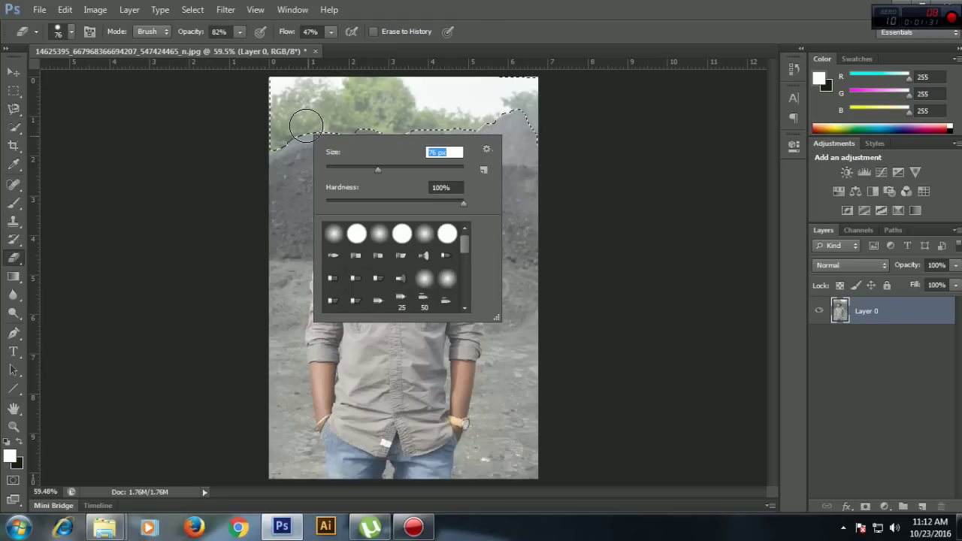
{"action": "type", "text": "92"}
{"action": "key", "text": "Return"}
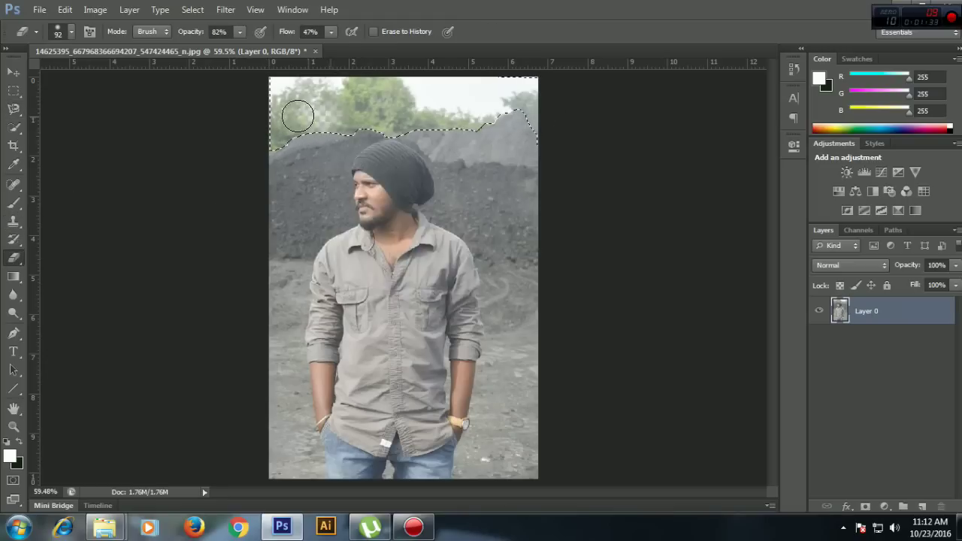
Step: Erase the selected sky and treetops across the top of the photo
{"action": "left_click_drag", "start_coordinate": [297, 115], "coordinate": [340, 112]}
{"action": "left_click_drag", "start_coordinate": [174, 33], "coordinate": [189, 32]}
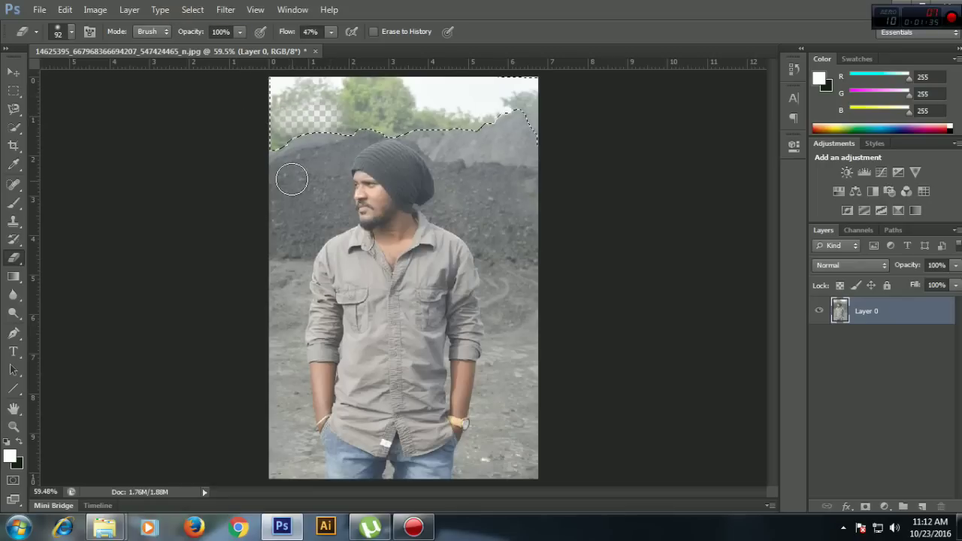
{"action": "mouse_move", "coordinate": [271, 131]}
{"action": "left_mouse_down"}
{"action": "mouse_move", "coordinate": [520, 108]}
{"action": "mouse_move", "coordinate": [376, 94]}
{"action": "mouse_move", "coordinate": [451, 86]}
{"action": "left_mouse_up"}
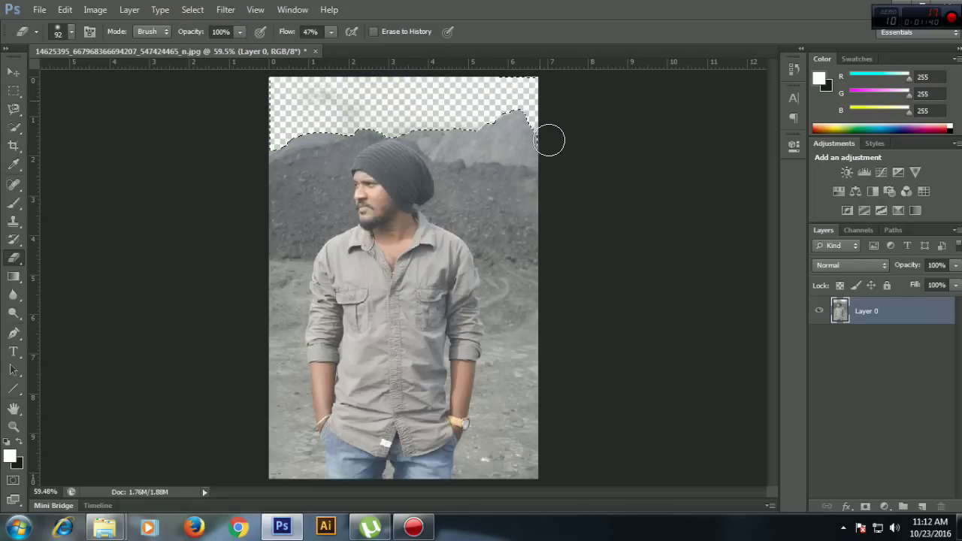
{"action": "mouse_move", "coordinate": [549, 141]}
{"action": "left_mouse_down"}
{"action": "mouse_move", "coordinate": [541, 112]}
{"action": "mouse_move", "coordinate": [353, 116]}
{"action": "mouse_move", "coordinate": [512, 111]}
{"action": "mouse_move", "coordinate": [440, 114]}
{"action": "left_mouse_up"}
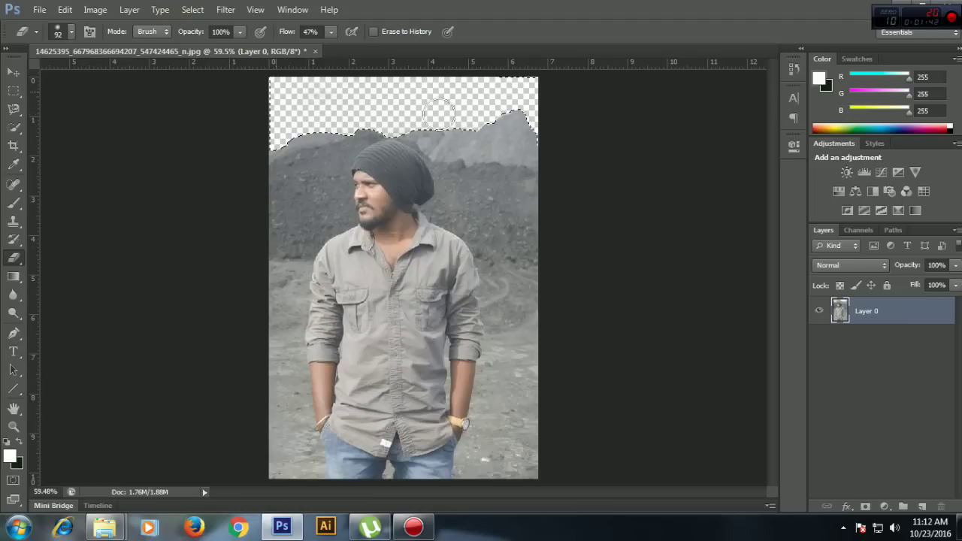
{"action": "left_click", "coordinate": [13, 72]}
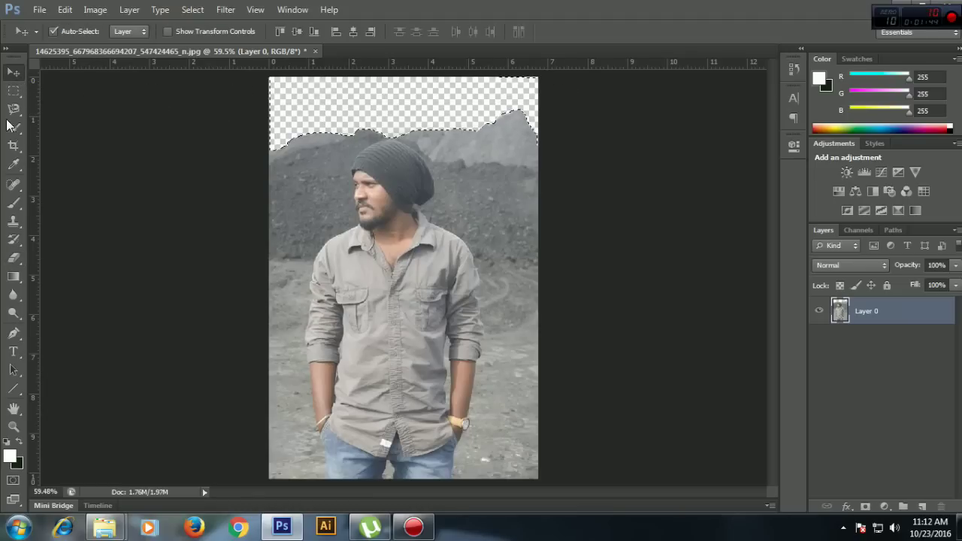
Step: Deselect the sky selection
{"action": "left_click", "coordinate": [14, 90]}
{"action": "left_click", "coordinate": [12, 73]}
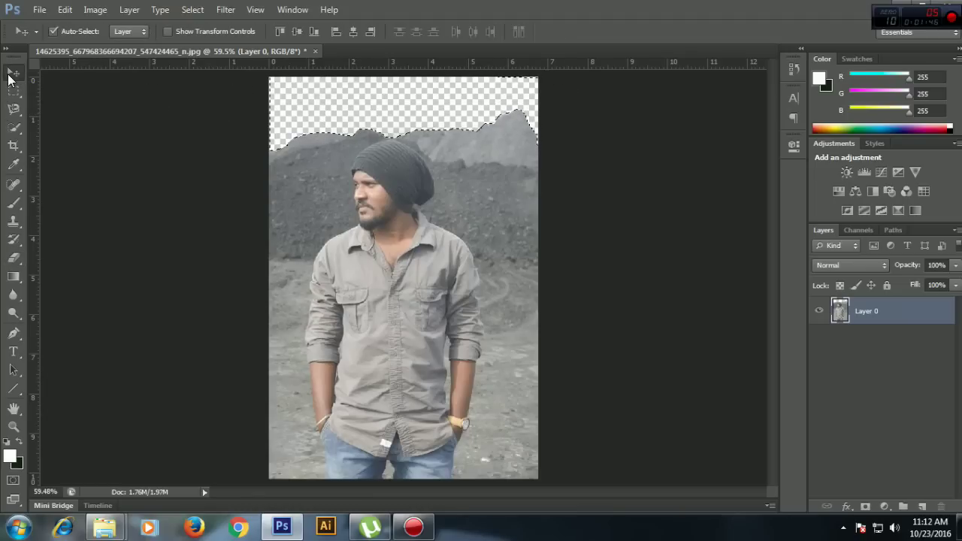
{"action": "key", "text": "ctrl+d"}
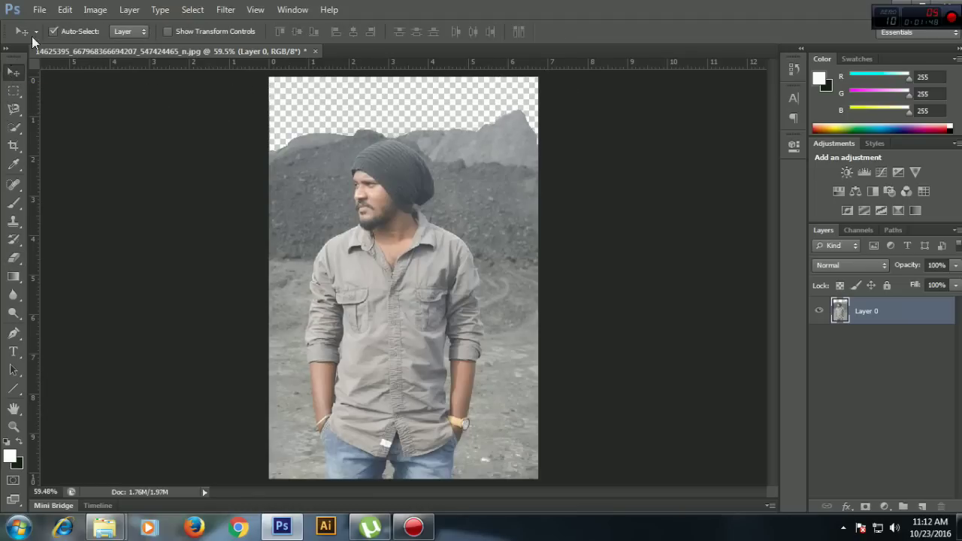
Step: Create a new 15 × 9 inch document at 72 resolution
{"action": "left_click", "coordinate": [39, 9]}
{"action": "left_click", "coordinate": [45, 22]}
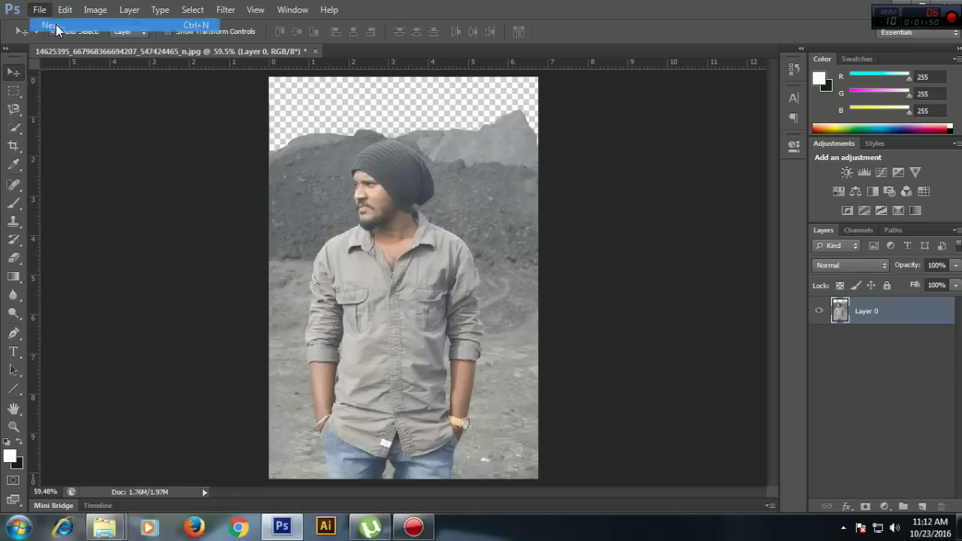
{"action": "left_click", "coordinate": [500, 183]}
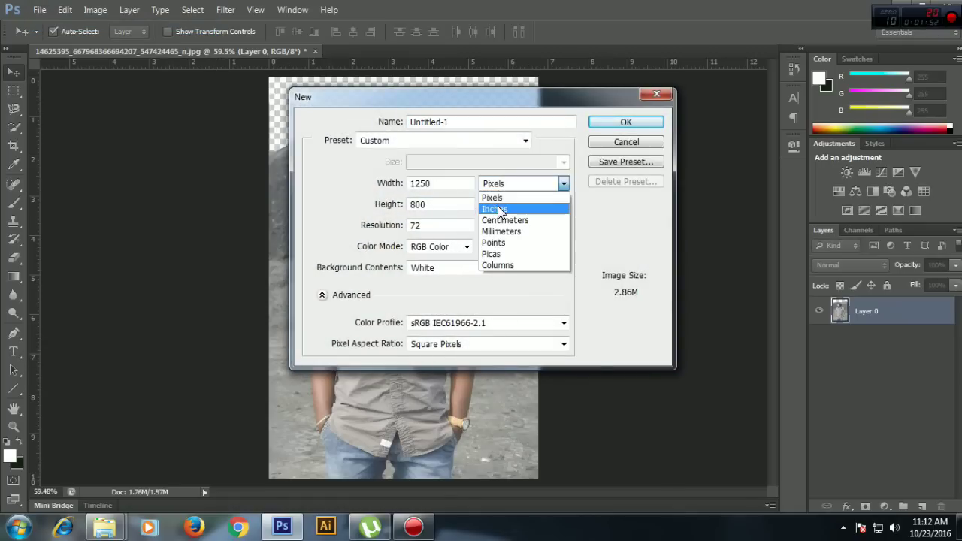
{"action": "left_click", "coordinate": [500, 208]}
{"action": "double_click", "coordinate": [442, 186]}
{"action": "type", "text": "1"}
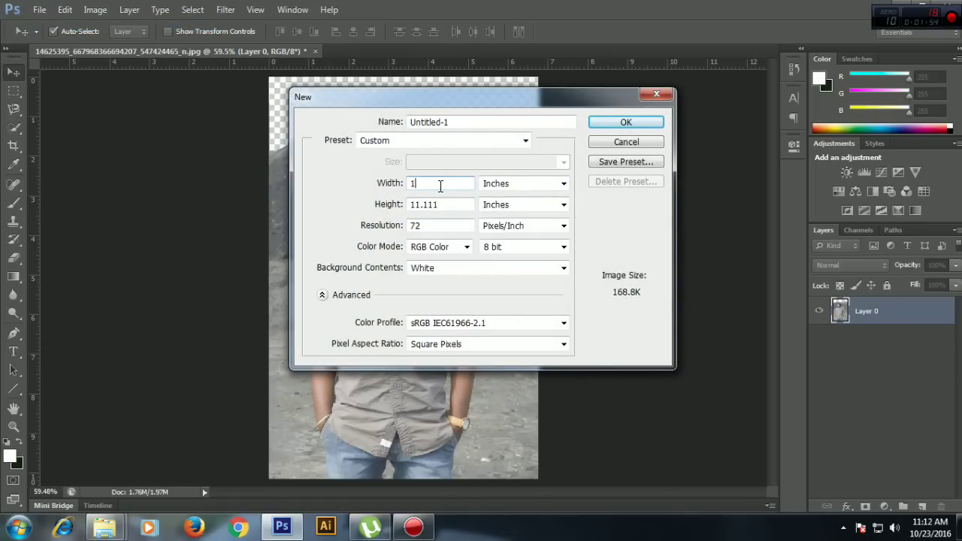
{"action": "double_click", "coordinate": [448, 205]}
{"action": "type", "text": "9"}
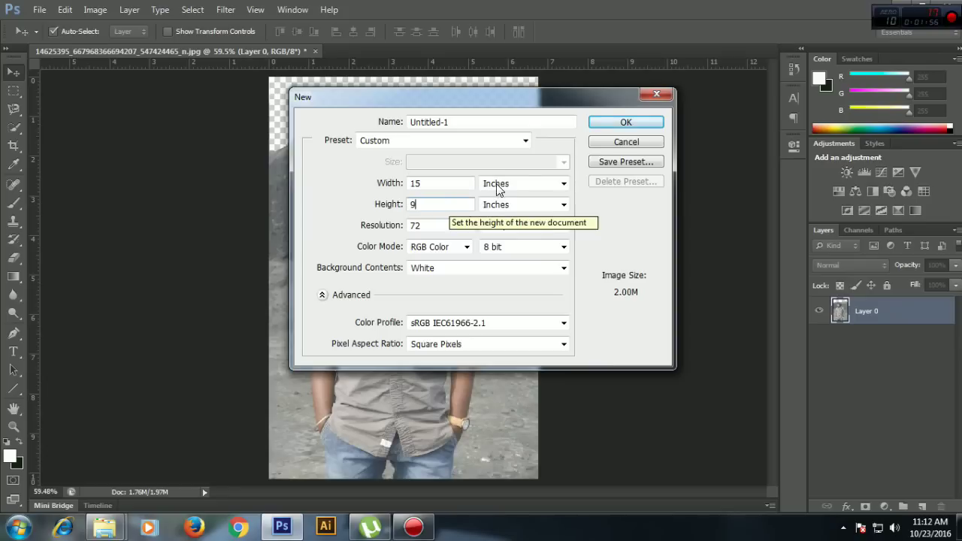
{"action": "left_click", "coordinate": [613, 123]}
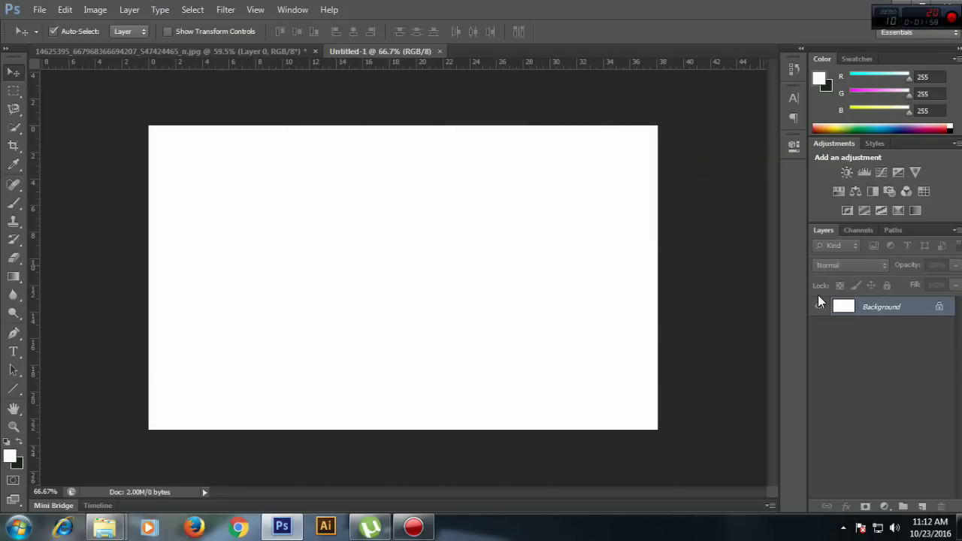
Step: Unlock the new document's Background and drag the man's photo into Untitled-1
{"action": "double_click", "coordinate": [862, 307]}
{"action": "left_click", "coordinate": [586, 167]}
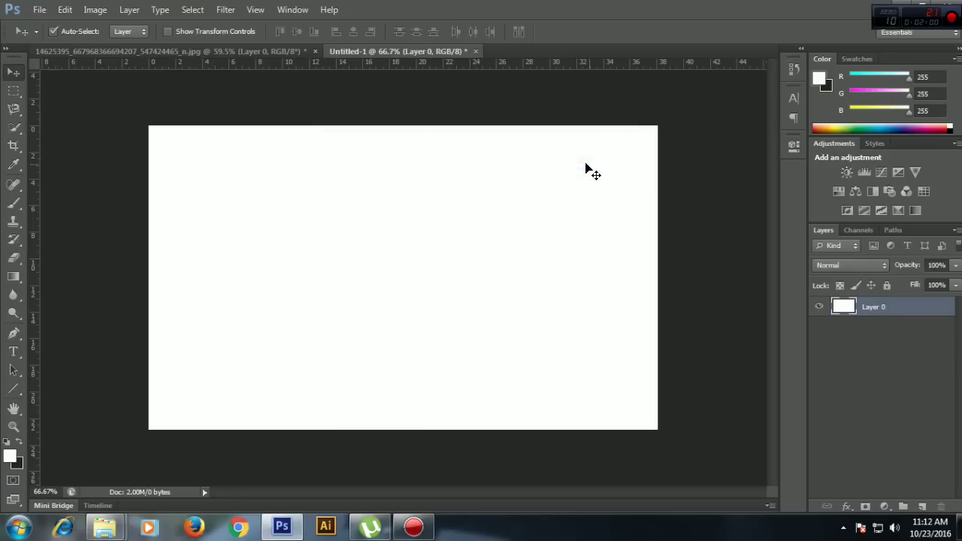
{"action": "left_click", "coordinate": [87, 50]}
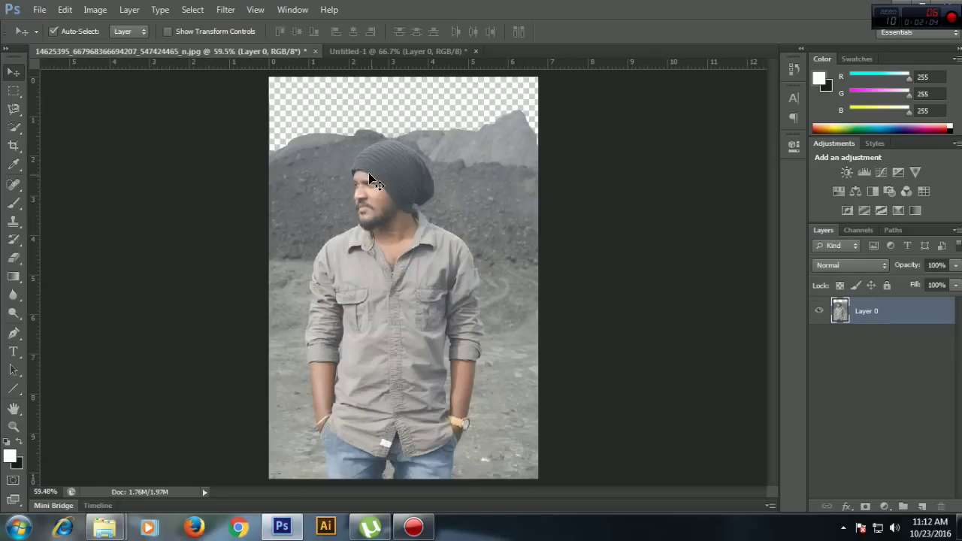
{"action": "mouse_move", "coordinate": [369, 174]}
{"action": "left_mouse_down"}
{"action": "mouse_move", "coordinate": [386, 245]}
{"action": "mouse_move", "coordinate": [360, 238]}
{"action": "left_mouse_up"}
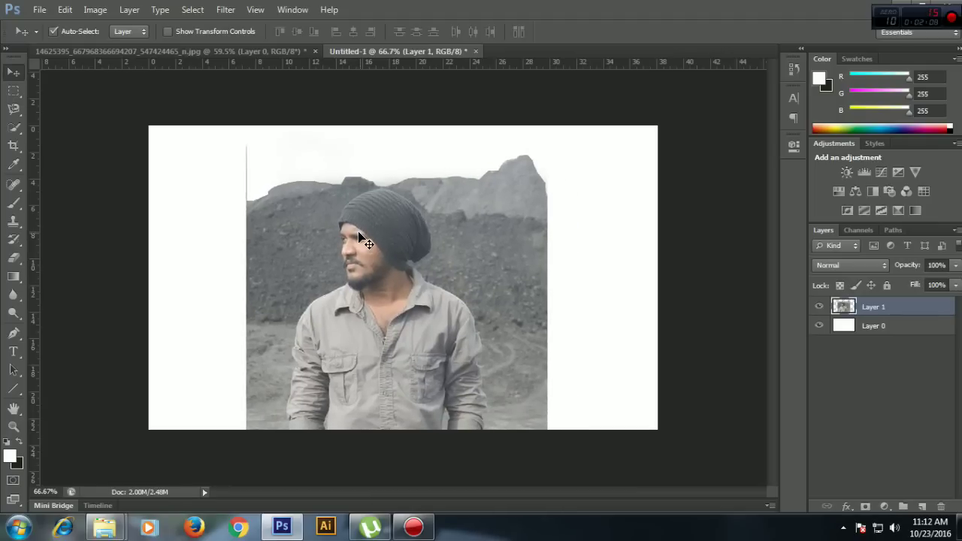
Step: Scale the photo layer to about 67% and place it against the right edge
{"action": "key", "text": "ctrl+t"}
{"action": "left_click_drag", "start_coordinate": [545, 111], "coordinate": [426, 298]}
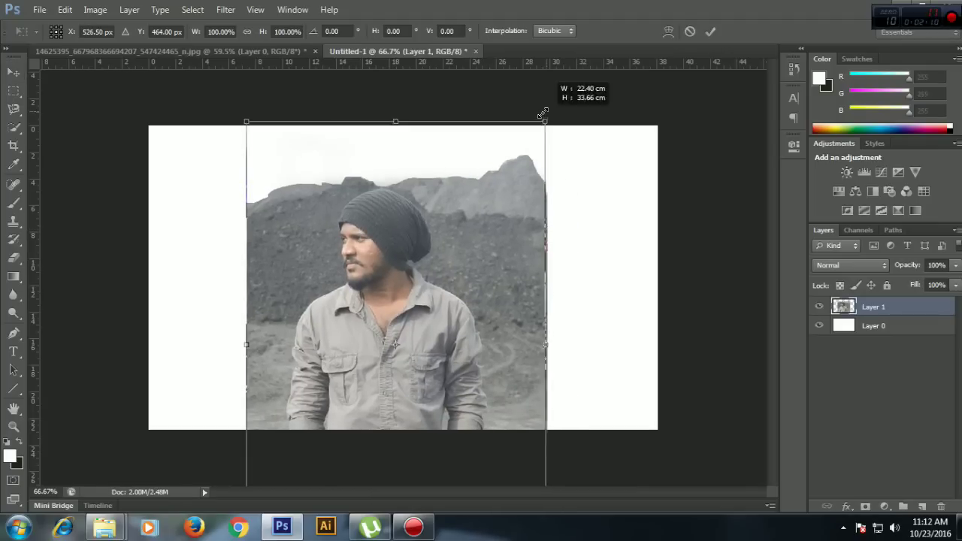
{"action": "mouse_move", "coordinate": [359, 346]}
{"action": "left_mouse_down"}
{"action": "mouse_move", "coordinate": [628, 150]}
{"action": "mouse_move", "coordinate": [607, 199]}
{"action": "mouse_move", "coordinate": [593, 205]}
{"action": "left_mouse_up"}
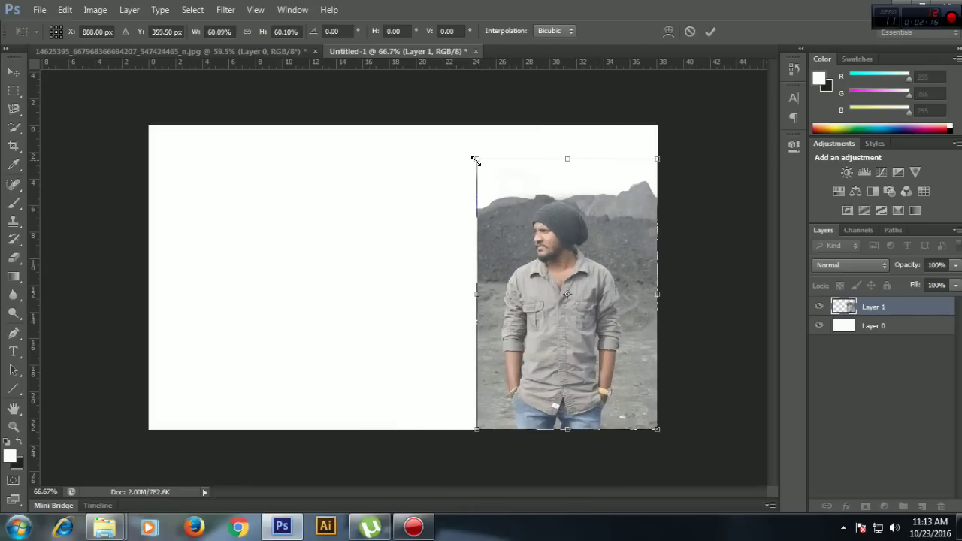
{"action": "left_click_drag", "start_coordinate": [476, 160], "coordinate": [456, 128]}
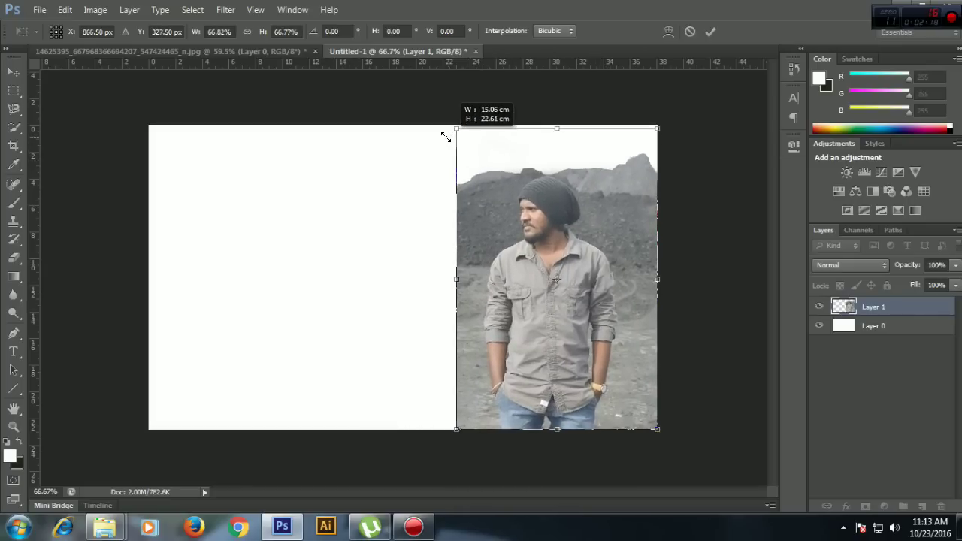
{"action": "left_click", "coordinate": [704, 31]}
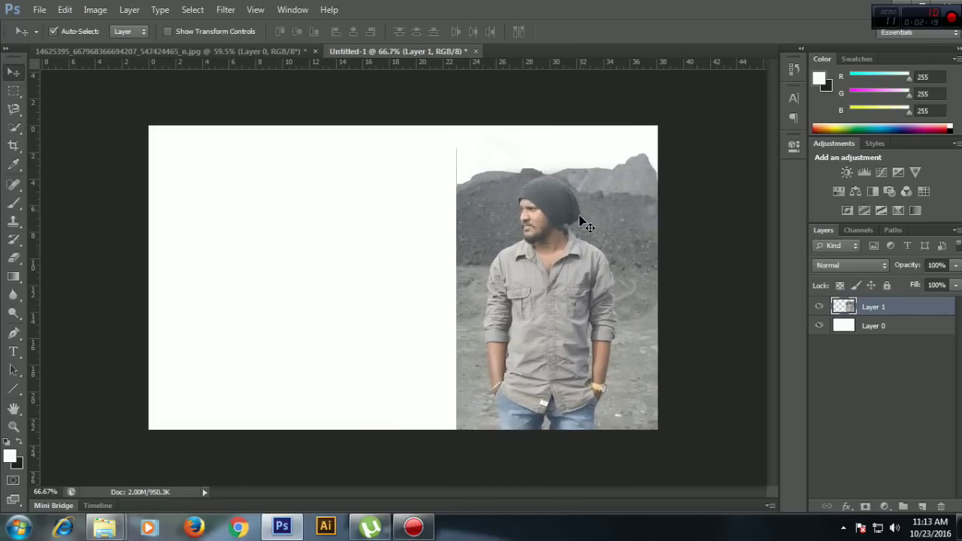
Step: Set the Eraser to a hard round brush
{"action": "left_click", "coordinate": [14, 258]}
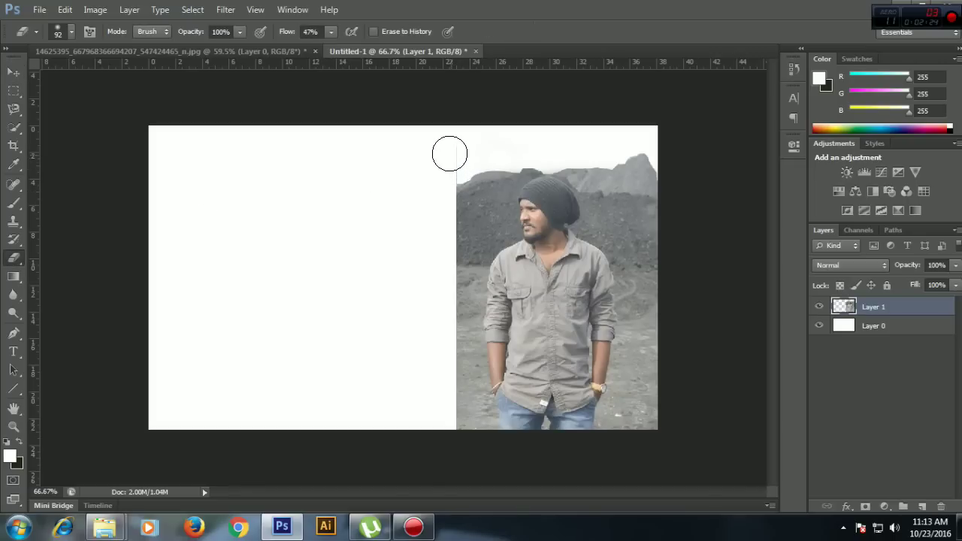
{"action": "right_click", "coordinate": [450, 155]}
{"action": "left_click", "coordinate": [506, 254]}
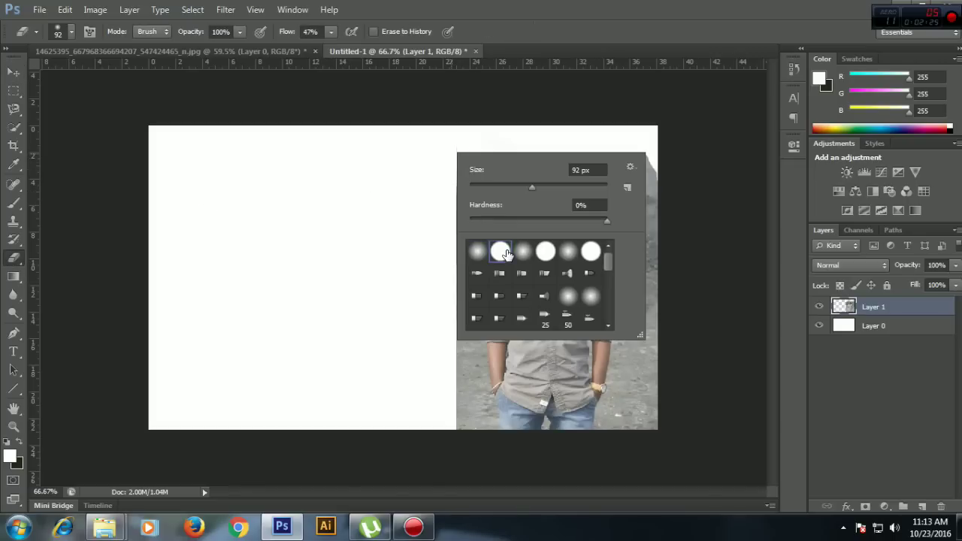
{"action": "left_click", "coordinate": [414, 170]}
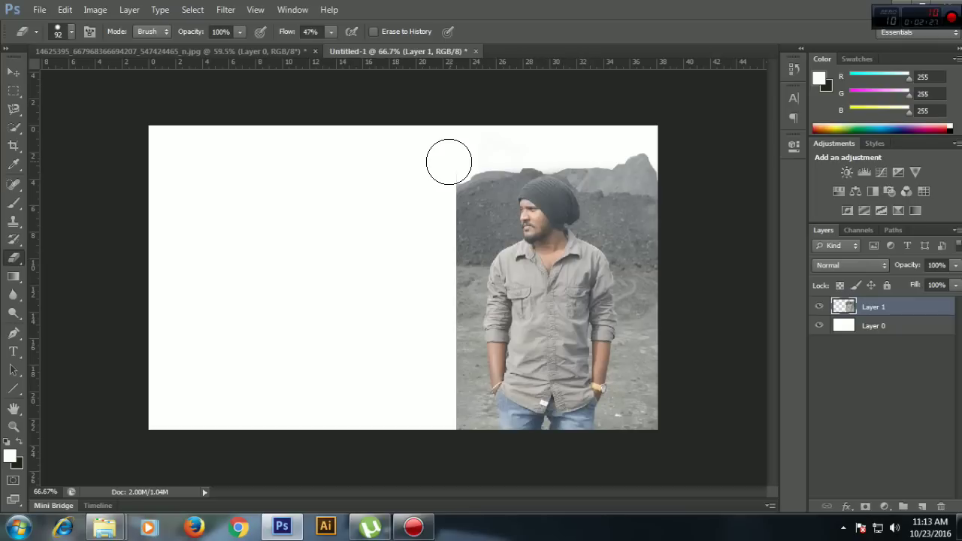
{"action": "left_click", "coordinate": [12, 72]}
Step: Crop Untitled-1's left side to the photo's left edge, removing the empty white area
{"action": "left_click", "coordinate": [13, 145]}
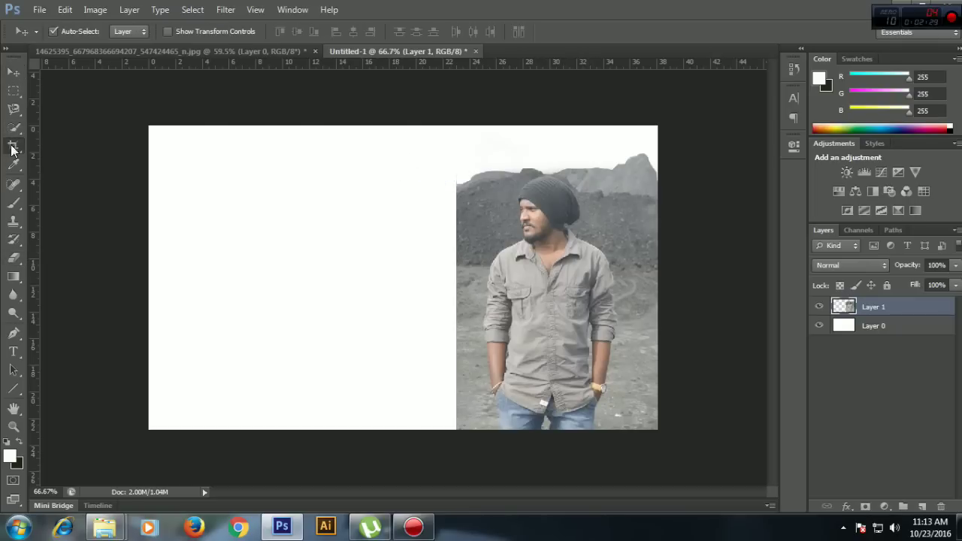
{"action": "left_click_drag", "start_coordinate": [152, 277], "coordinate": [307, 288]}
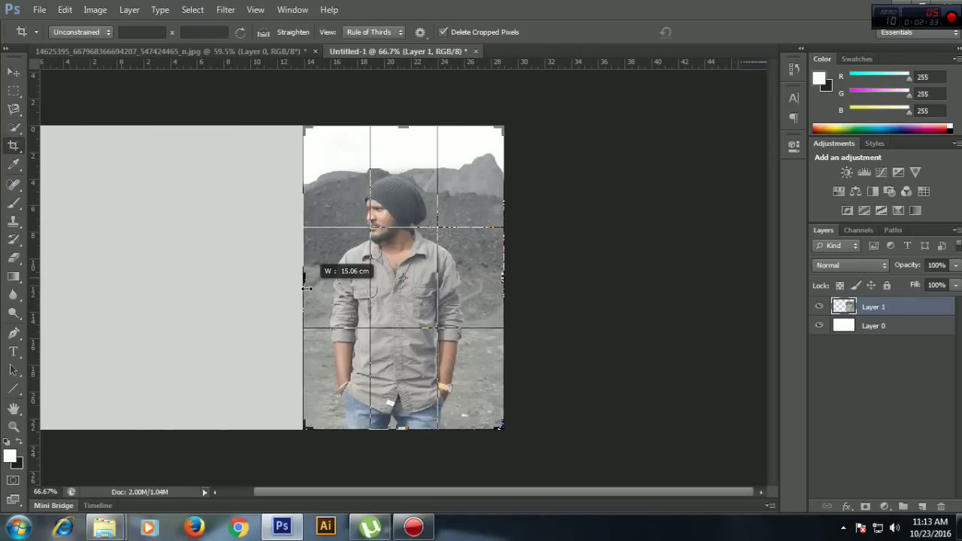
{"action": "left_click_drag", "start_coordinate": [308, 288], "coordinate": [307, 288]}
{"action": "left_click", "coordinate": [706, 32]}
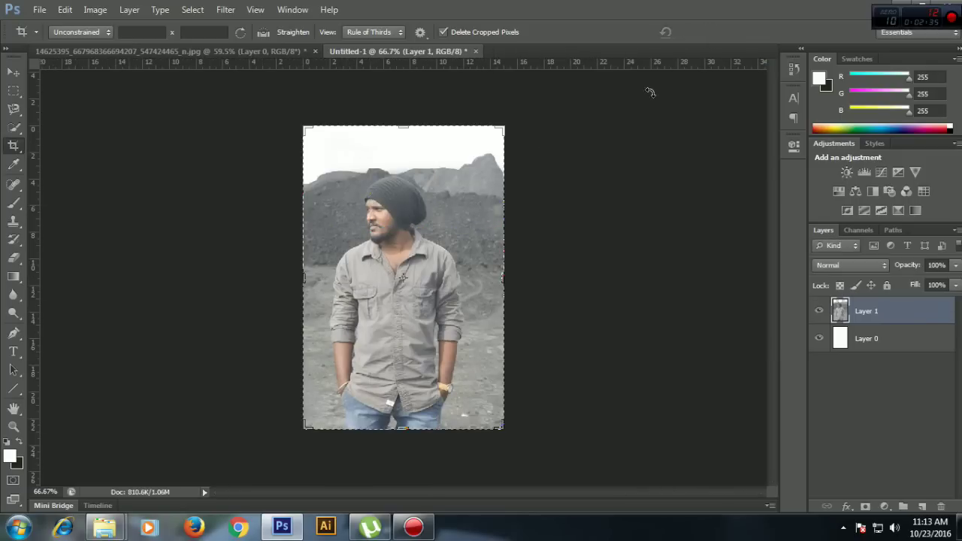
{"action": "left_click", "coordinate": [12, 74]}
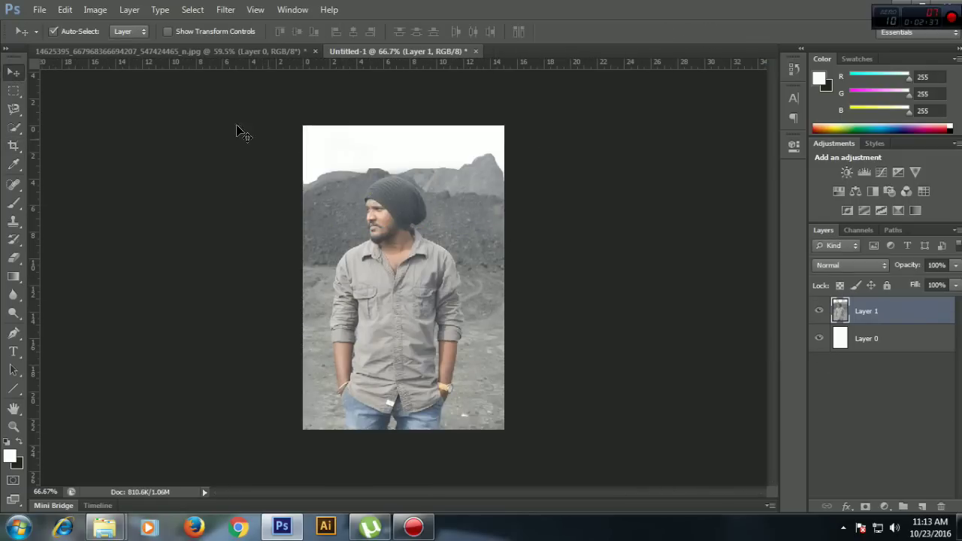
{"action": "left_click", "coordinate": [39, 10]}
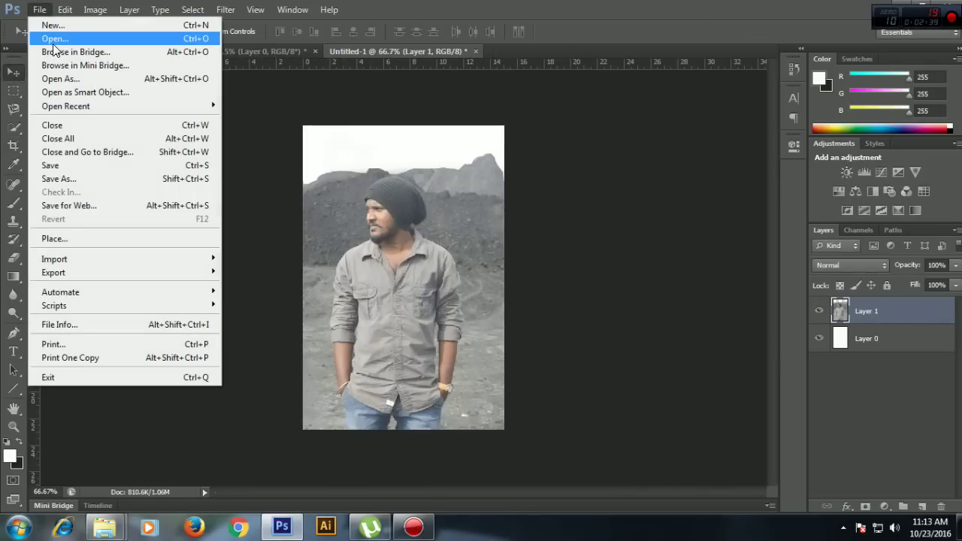
Step: Open Mountains_Coast_New_495397.jpg from the beats folder
{"action": "left_click", "coordinate": [54, 42]}
{"action": "left_click", "coordinate": [409, 232]}
{"action": "left_click", "coordinate": [487, 227]}
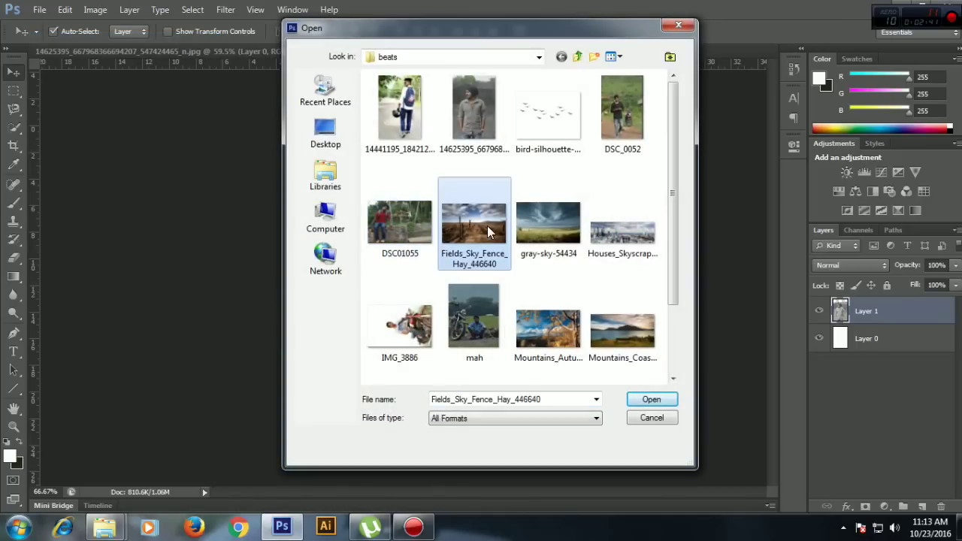
{"action": "left_click", "coordinate": [535, 221]}
{"action": "scroll", "coordinate": [549, 221], "scroll_direction": "down", "scroll_amount": 1}
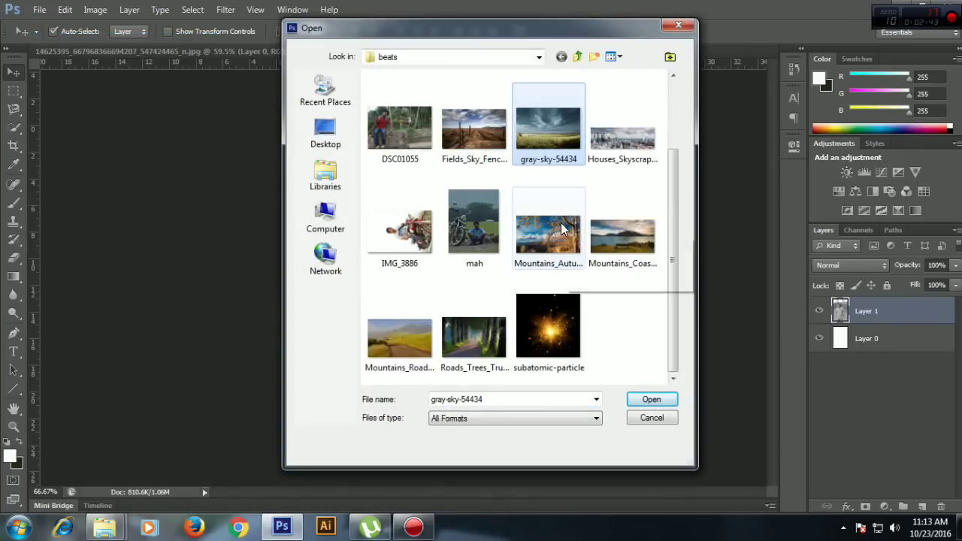
{"action": "scroll", "coordinate": [577, 333], "scroll_direction": "up", "scroll_amount": 1}
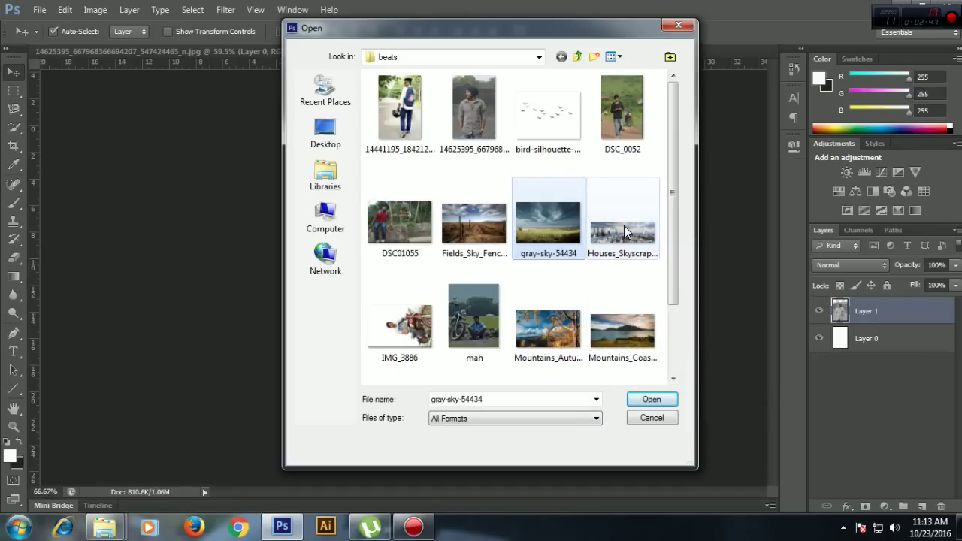
{"action": "left_click", "coordinate": [618, 344]}
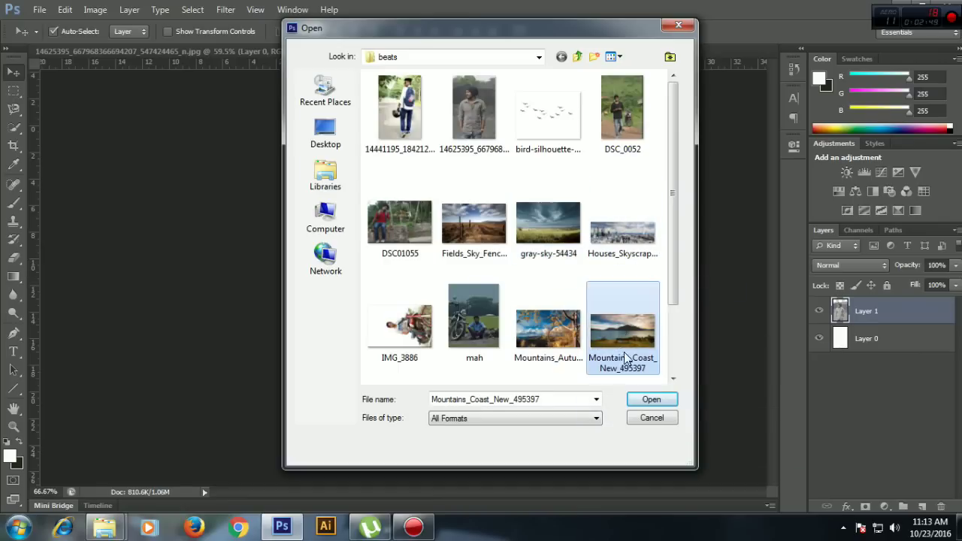
{"action": "left_click", "coordinate": [646, 399]}
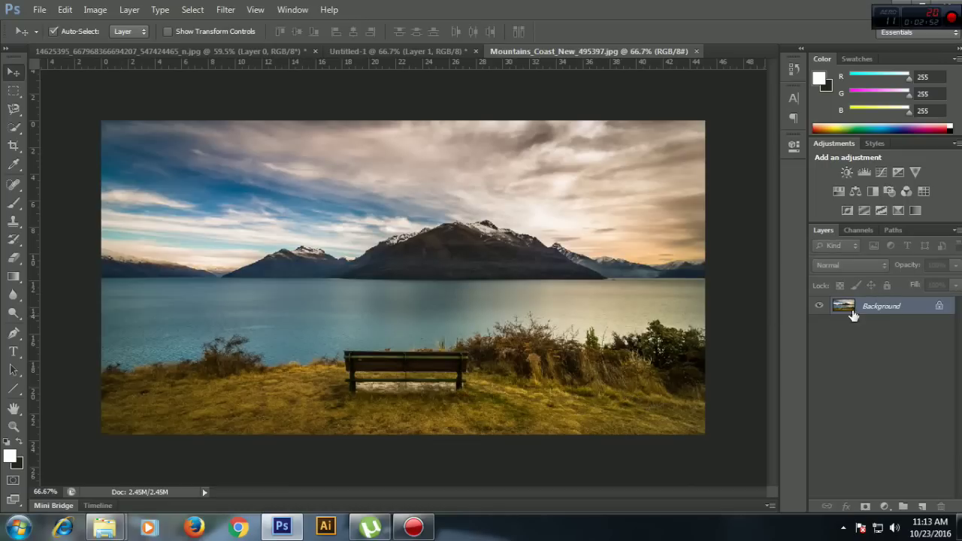
Step: Copy the landscape into Untitled-1 as Layer 2, beneath the portrait layer
{"action": "double_click", "coordinate": [893, 314]}
{"action": "left_click", "coordinate": [598, 164]}
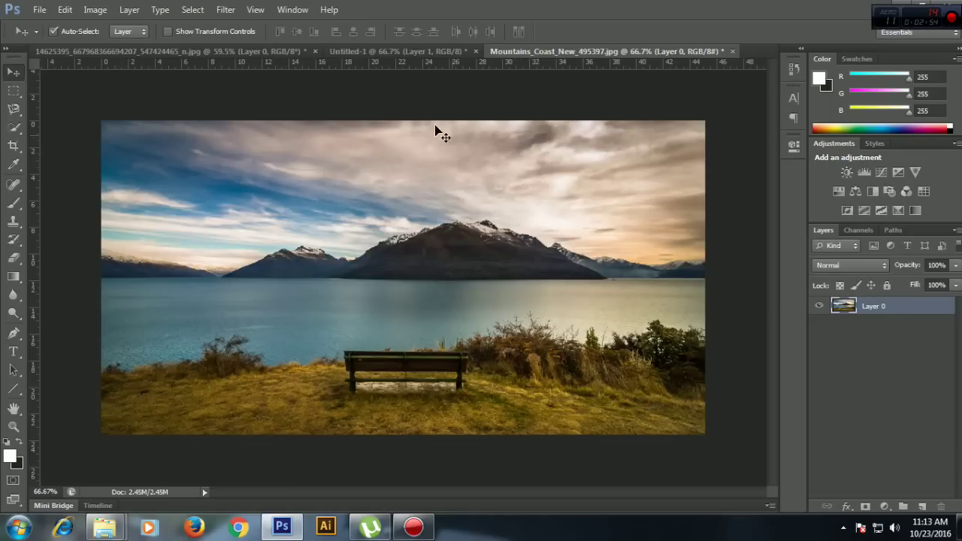
{"action": "mouse_move", "coordinate": [406, 175]}
{"action": "left_mouse_down"}
{"action": "mouse_move", "coordinate": [361, 220]}
{"action": "mouse_move", "coordinate": [352, 183]}
{"action": "left_mouse_up"}
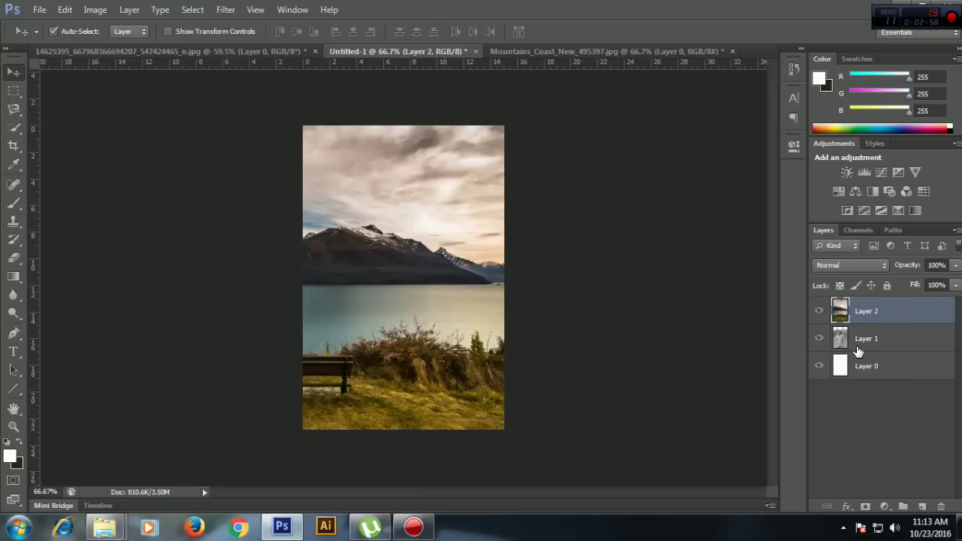
{"action": "left_click_drag", "start_coordinate": [858, 350], "coordinate": [854, 308]}
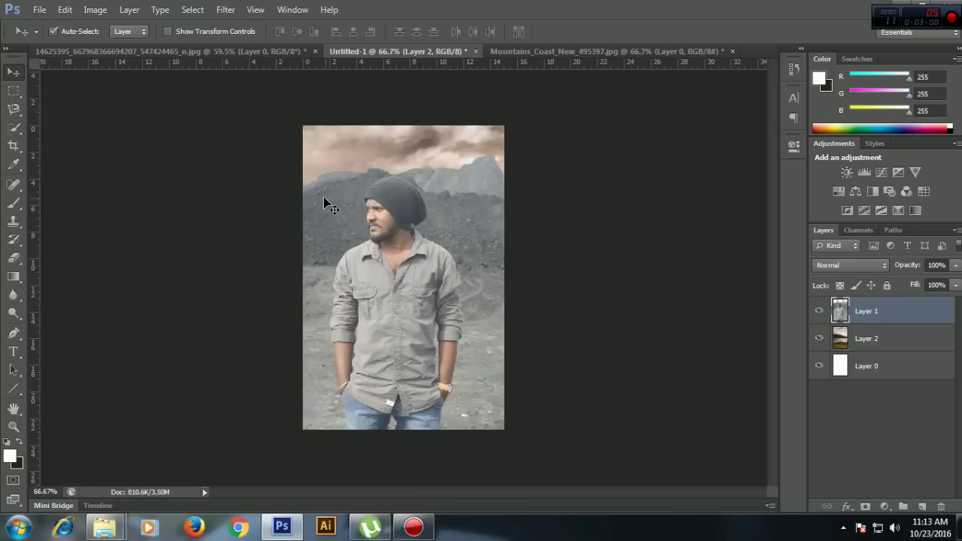
{"action": "left_click_drag", "start_coordinate": [324, 204], "coordinate": [321, 208]}
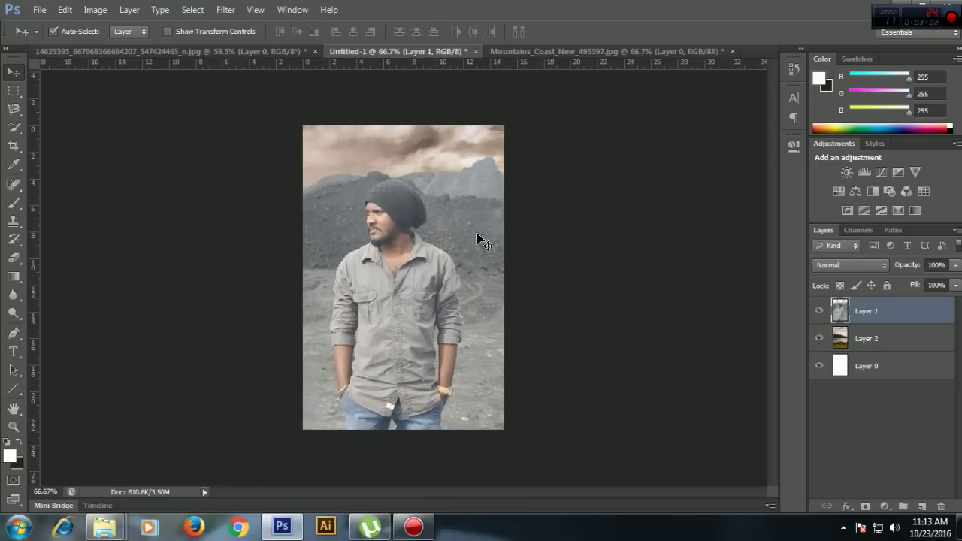
{"action": "left_click", "coordinate": [878, 334]}
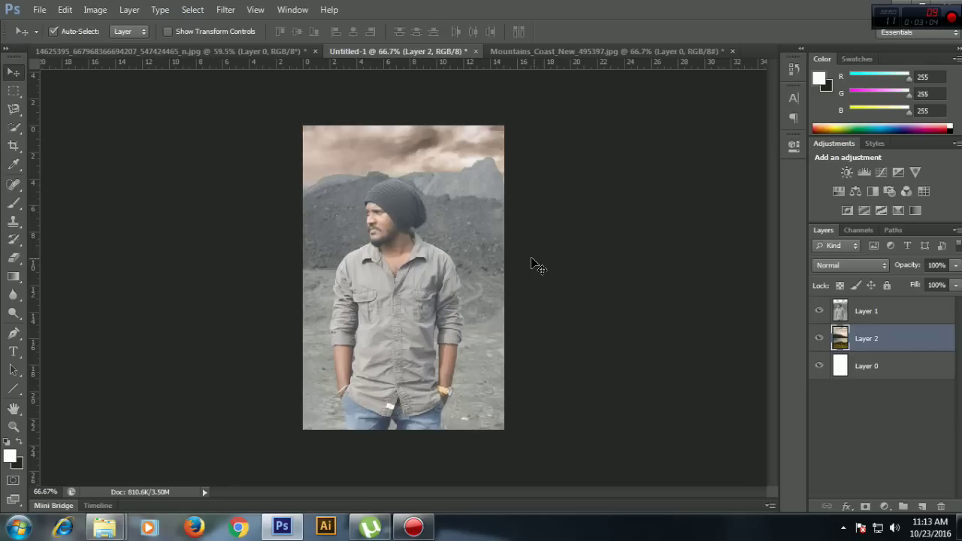
Step: Scale the landscape to about 71% and move it lower behind the portrait
{"action": "key", "text": "ctrl+t"}
{"action": "mouse_move", "coordinate": [586, 124]}
{"action": "left_mouse_down"}
{"action": "mouse_move", "coordinate": [462, 140]}
{"action": "mouse_move", "coordinate": [467, 151]}
{"action": "left_mouse_up"}
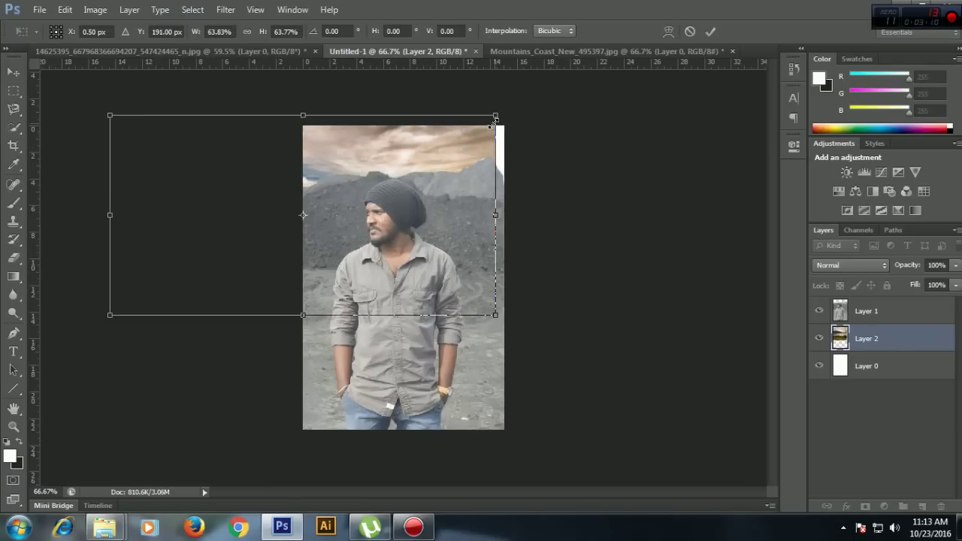
{"action": "left_click_drag", "start_coordinate": [495, 115], "coordinate": [538, 93]}
{"action": "left_click_drag", "start_coordinate": [488, 142], "coordinate": [480, 156]}
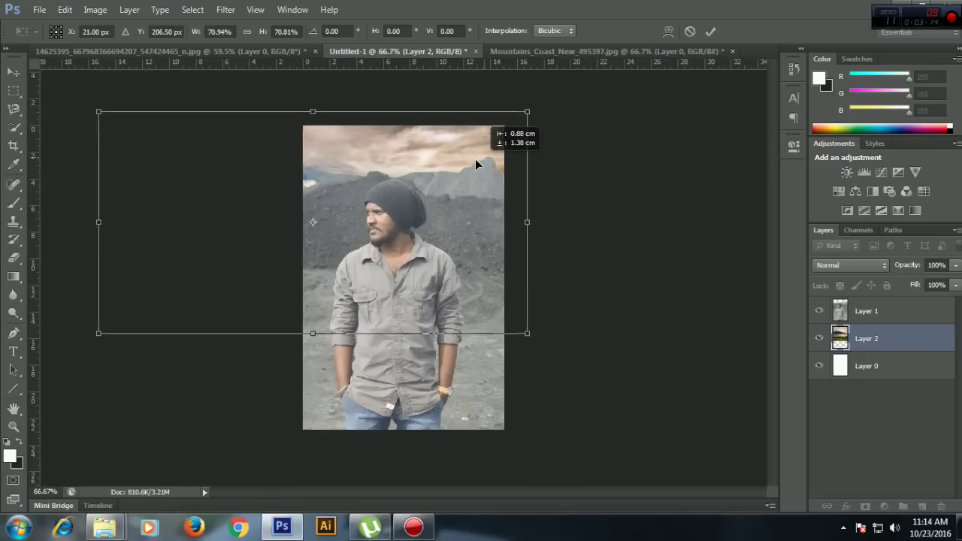
{"action": "left_click_drag", "start_coordinate": [479, 156], "coordinate": [477, 173]}
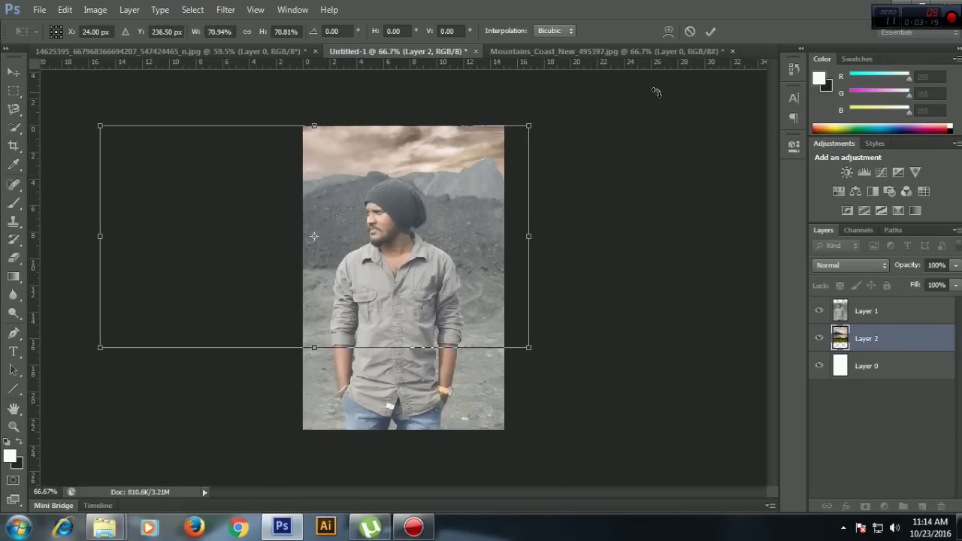
{"action": "left_click", "coordinate": [710, 30]}
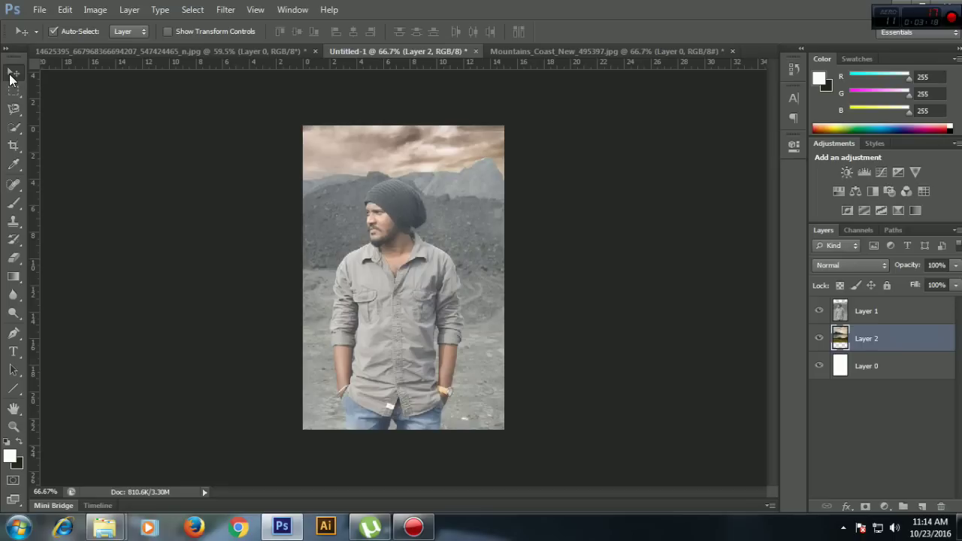
Step: Add a Curves adjustment above Layer 1 with an S-shaped curve and raised black point
{"action": "left_click", "coordinate": [876, 314]}
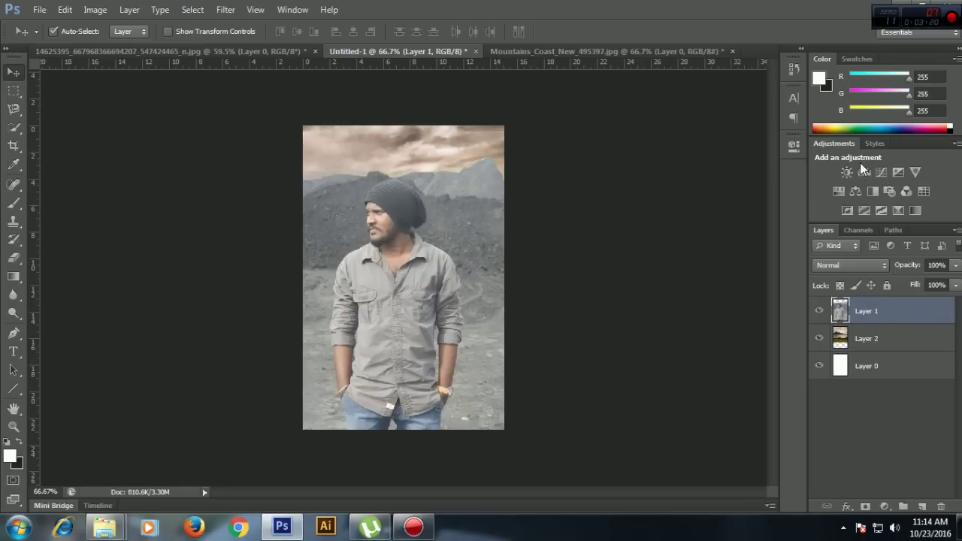
{"action": "left_click", "coordinate": [882, 172]}
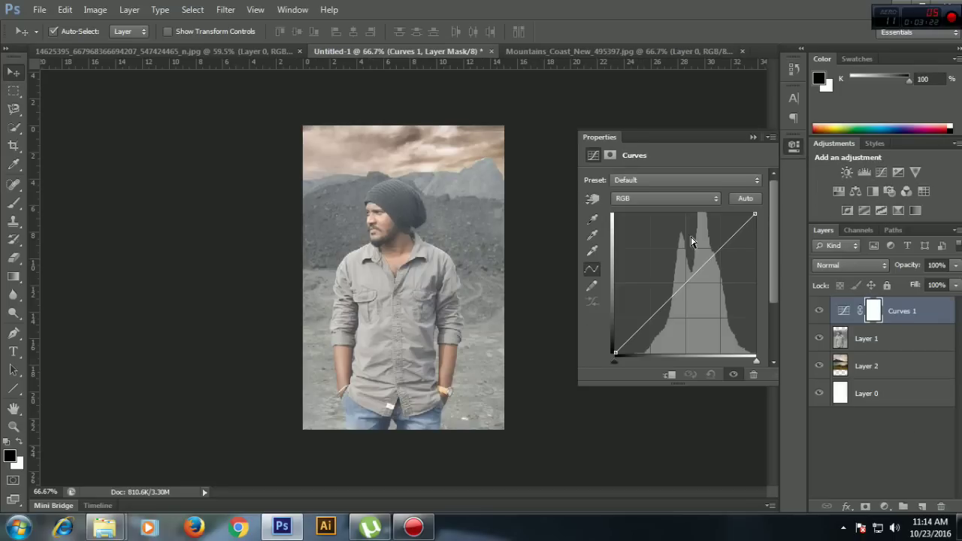
{"action": "left_click_drag", "start_coordinate": [646, 318], "coordinate": [649, 328]}
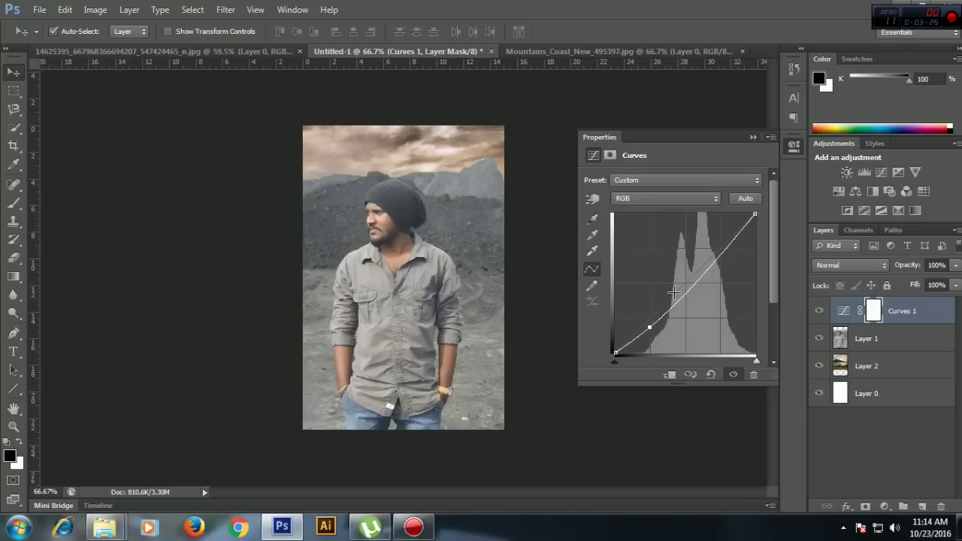
{"action": "left_click_drag", "start_coordinate": [685, 290], "coordinate": [677, 293]}
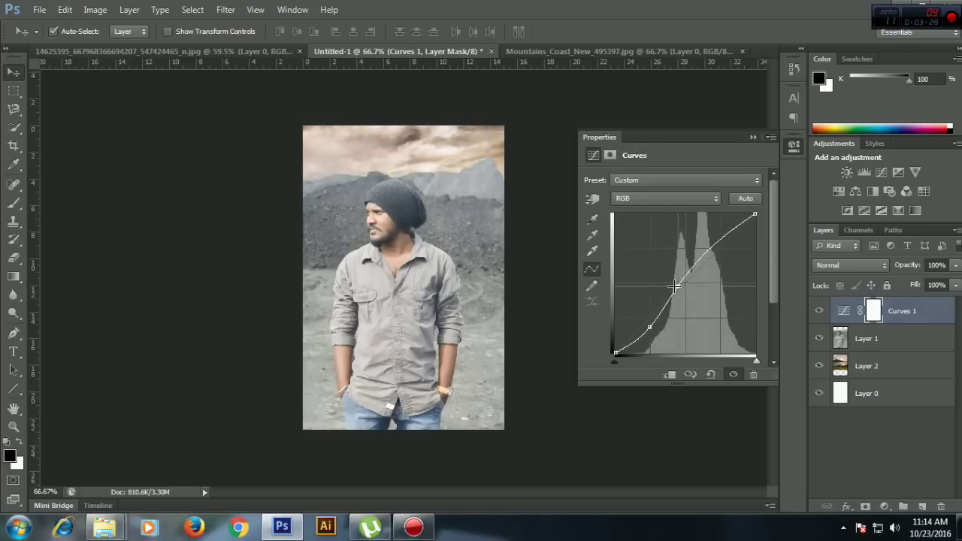
{"action": "left_click_drag", "start_coordinate": [677, 292], "coordinate": [681, 292]}
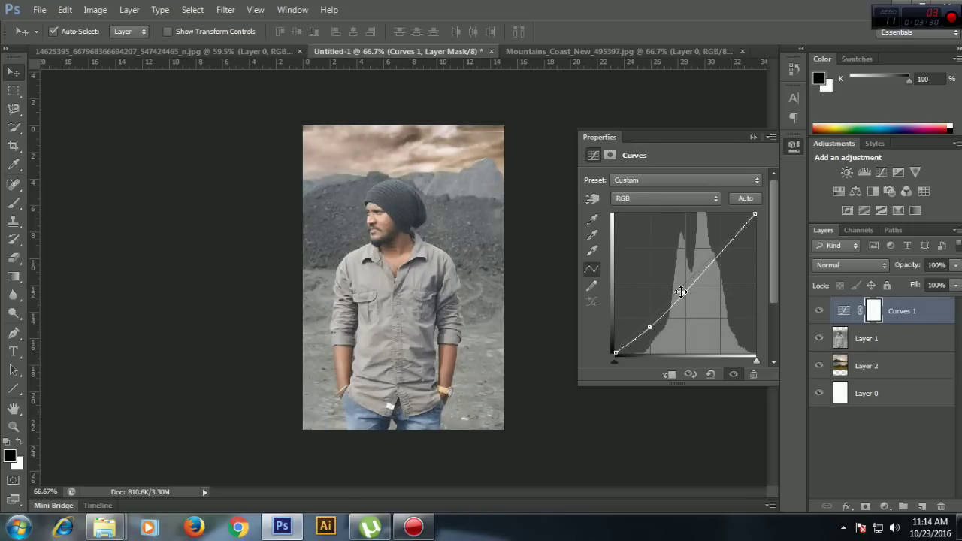
{"action": "left_click_drag", "start_coordinate": [611, 352], "coordinate": [605, 349]}
{"action": "left_click", "coordinate": [754, 136]}
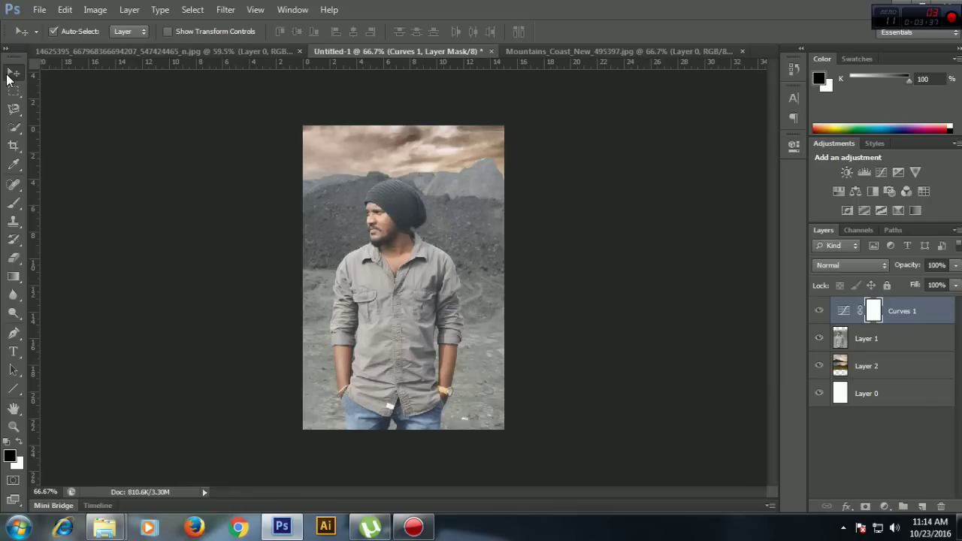
Step: Erase the sky from Layer 1 with a soft eraser, using a smaller brush near the left edge
{"action": "left_click", "coordinate": [861, 342]}
{"action": "key", "text": "e"}
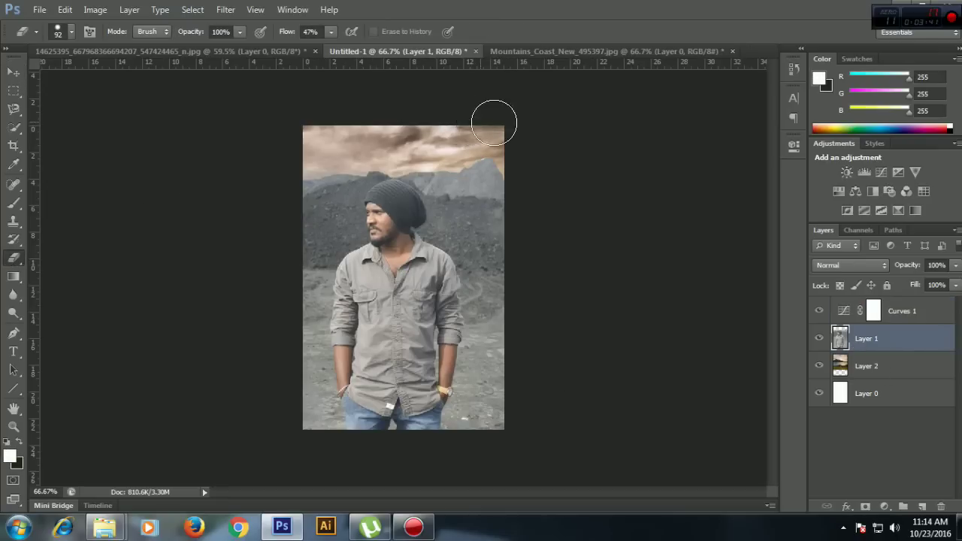
{"action": "mouse_move", "coordinate": [494, 122]}
{"action": "left_mouse_down"}
{"action": "mouse_move", "coordinate": [456, 138]}
{"action": "mouse_move", "coordinate": [398, 141]}
{"action": "left_mouse_up"}
{"action": "key", "text": "bracketleft"}
{"action": "key", "text": "bracketleft"}
{"action": "key", "text": "bracketleft"}
{"action": "key", "text": "bracketleft"}
{"action": "key", "text": "bracketleft"}
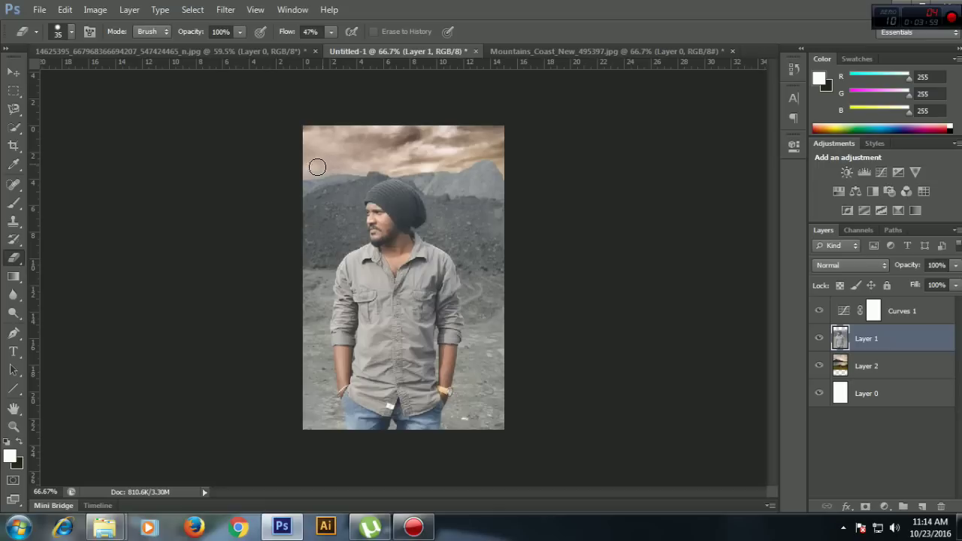
{"action": "left_click_drag", "start_coordinate": [317, 167], "coordinate": [230, 176]}
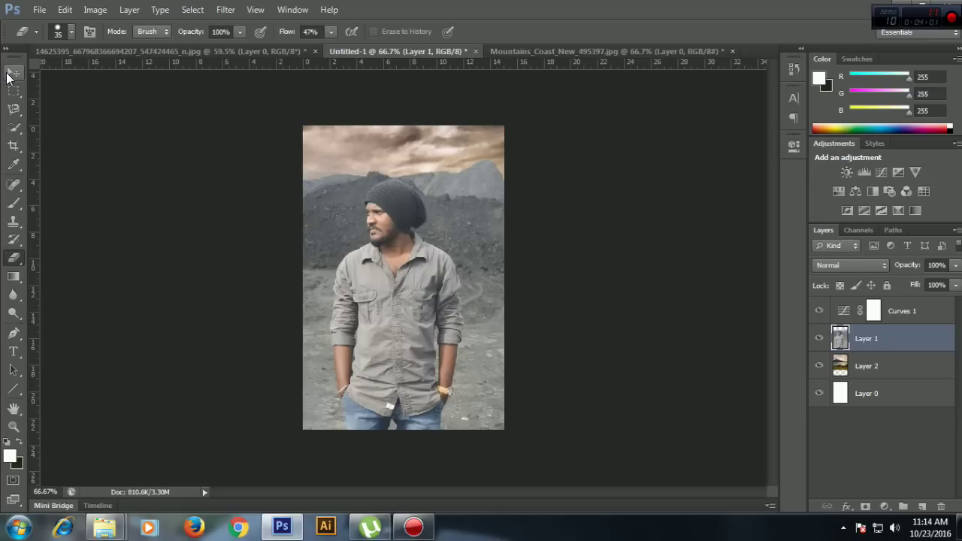
Step: Switch to the Move tool, then open and dismiss the File menu without choosing a command
{"action": "left_click", "coordinate": [13, 71]}
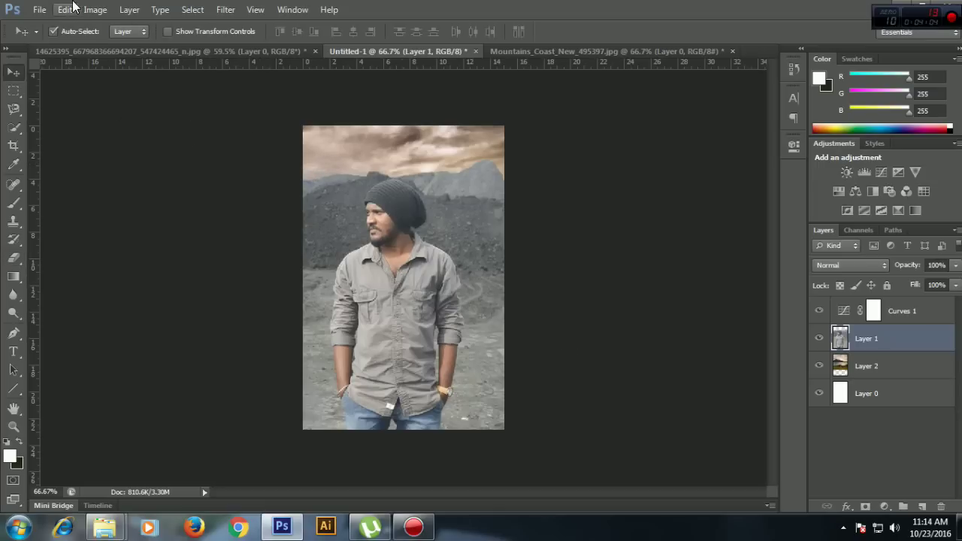
{"action": "left_click", "coordinate": [41, 9]}
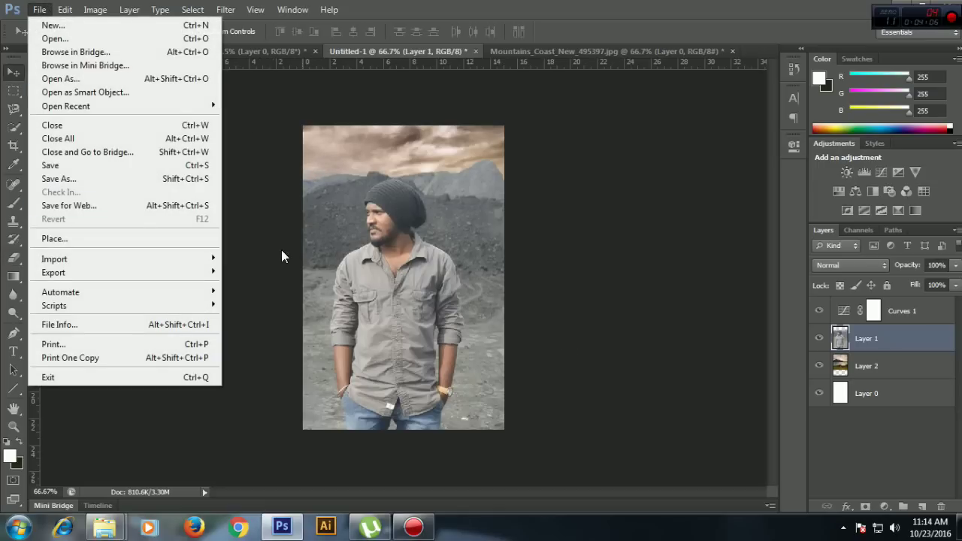
{"action": "left_click", "coordinate": [263, 238]}
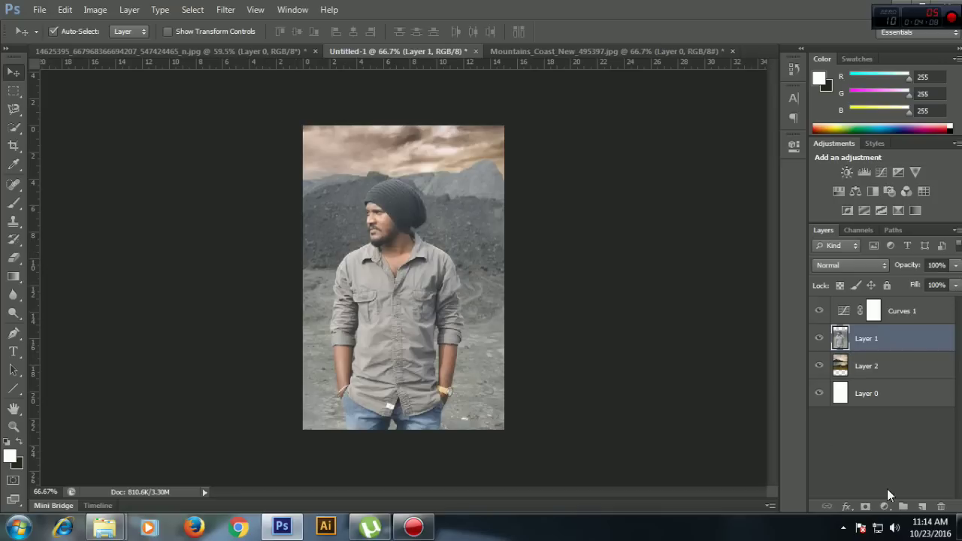
Step: Add an empty Layer 3 above the portrait and size the brush down to 90
{"action": "left_click", "coordinate": [923, 507]}
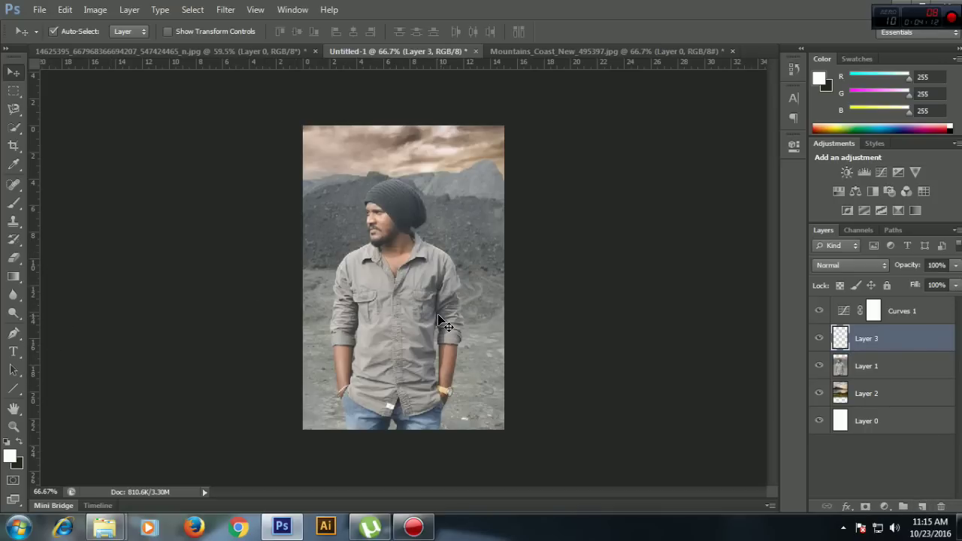
{"action": "key", "text": "b"}
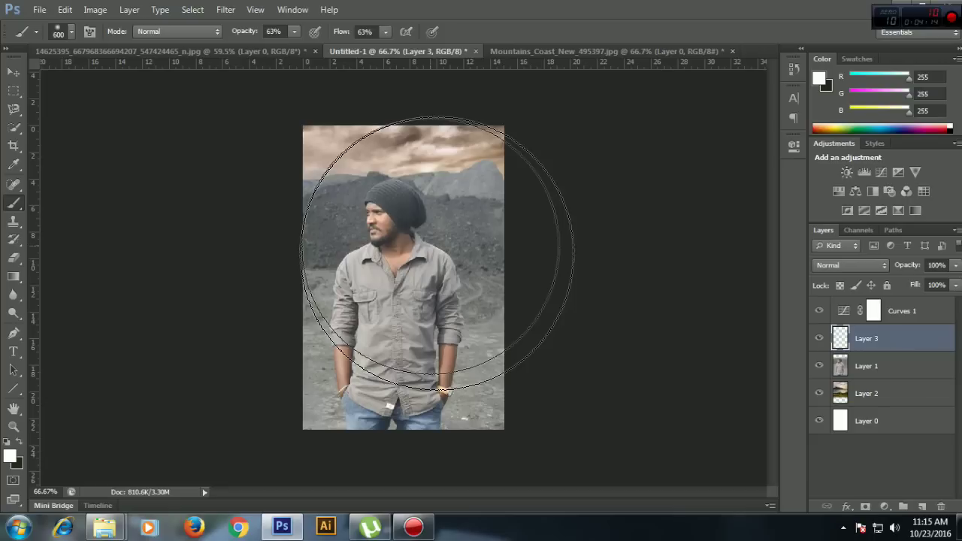
{"action": "key", "text": "bracketleft"}
{"action": "key", "text": "bracketleft"}
{"action": "key", "text": "bracketleft"}
{"action": "key", "text": "bracketleft"}
{"action": "key", "text": "bracketleft"}
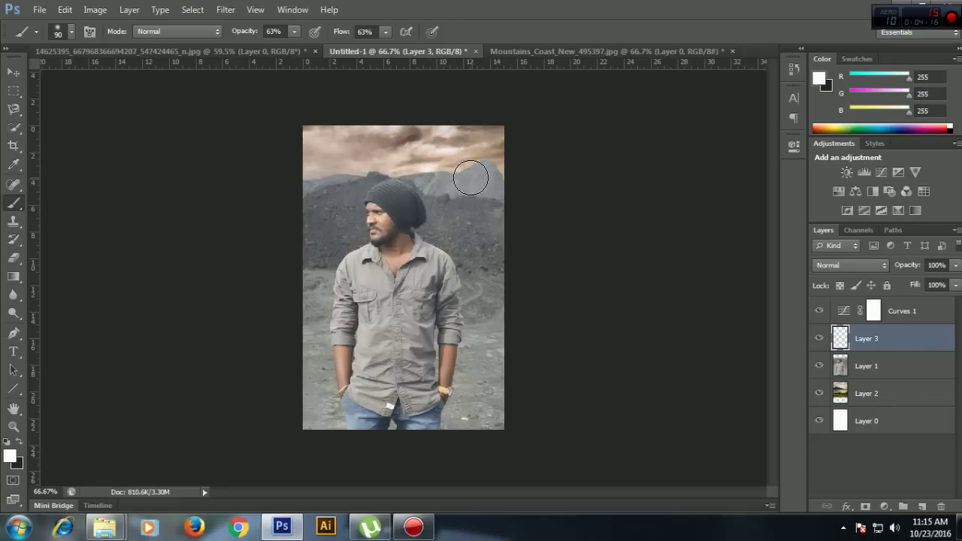
{"action": "key", "text": "bracketleft"}
{"action": "key", "text": "bracketleft"}
{"action": "key", "text": "bracketleft"}
Step: Sample the beige sky tone (RGB 204/183/160) from Layer 2 as foreground colour
{"action": "key", "text": "i"}
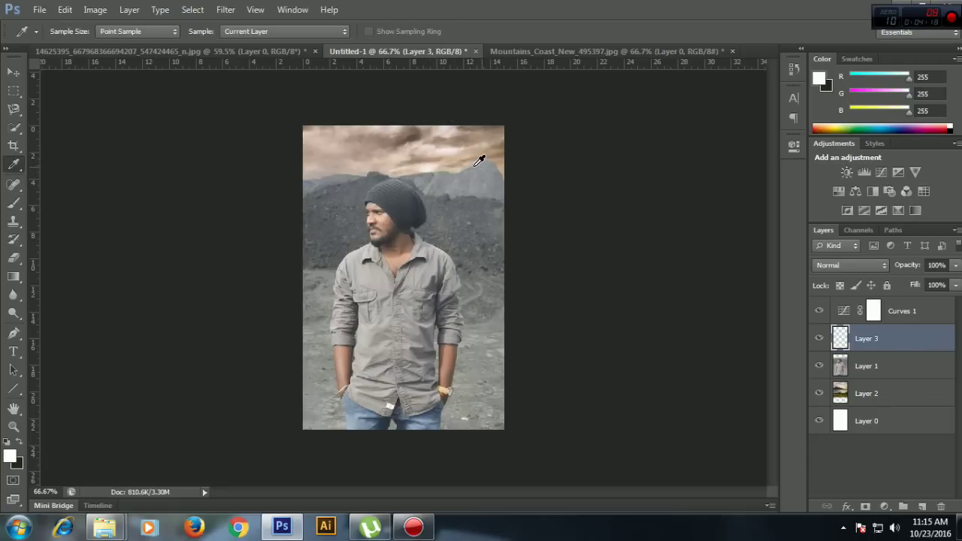
{"action": "left_click", "coordinate": [869, 392]}
{"action": "left_click", "coordinate": [466, 162]}
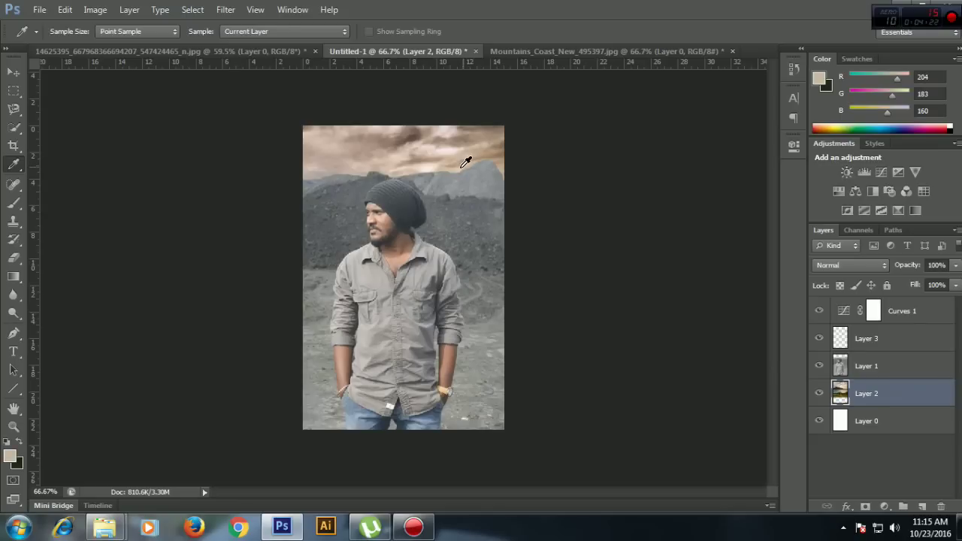
Step: Paint beige haze across the sky and mountain ridge on Layer 3
{"action": "left_click", "coordinate": [878, 366]}
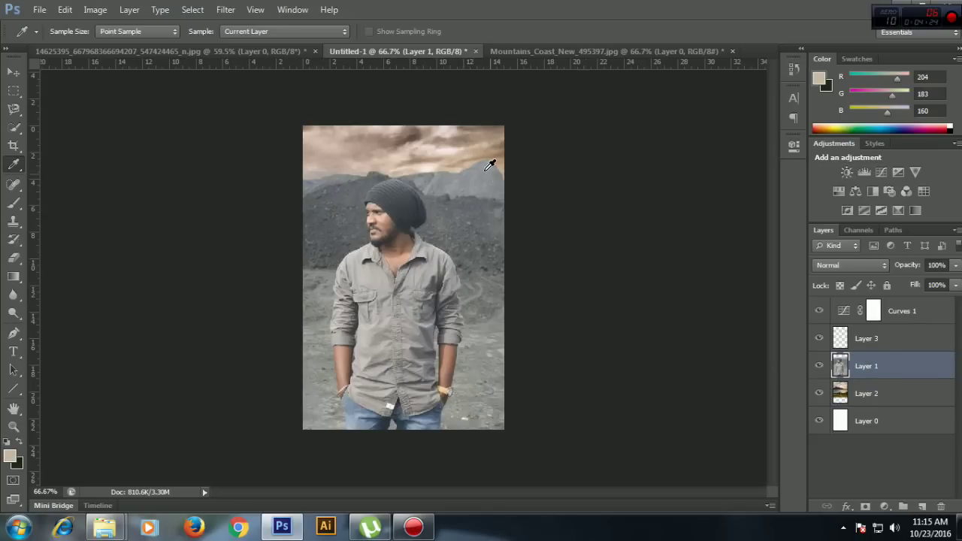
{"action": "key", "text": "b"}
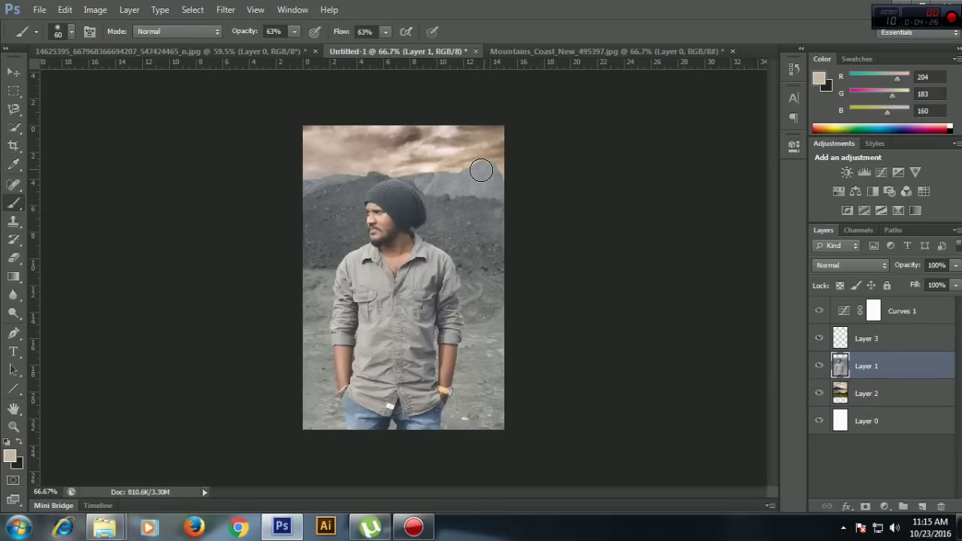
{"action": "left_click", "coordinate": [879, 342]}
{"action": "mouse_move", "coordinate": [482, 161]}
{"action": "left_mouse_down"}
{"action": "mouse_move", "coordinate": [294, 189]}
{"action": "mouse_move", "coordinate": [337, 180]}
{"action": "mouse_move", "coordinate": [297, 219]}
{"action": "mouse_move", "coordinate": [323, 199]}
{"action": "mouse_move", "coordinate": [419, 172]}
{"action": "mouse_move", "coordinate": [494, 176]}
{"action": "mouse_move", "coordinate": [742, 336]}
{"action": "left_mouse_up"}
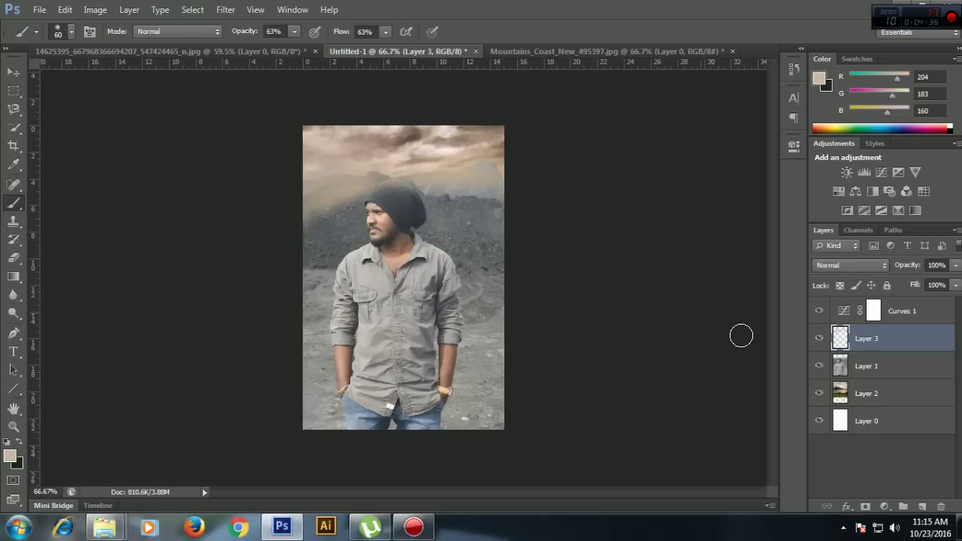
Step: Set Layer 3 to Overlay blend mode at 65% opacity
{"action": "left_click", "coordinate": [852, 267]}
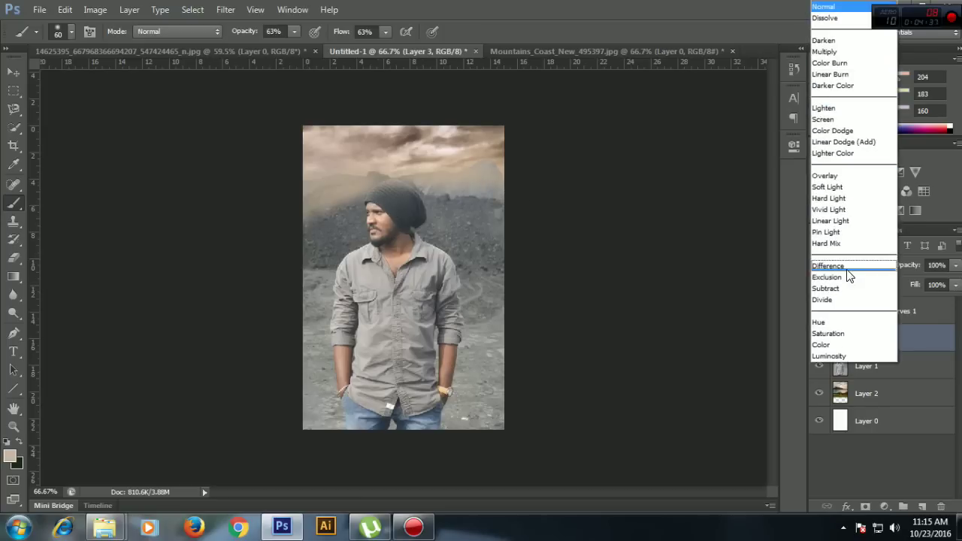
{"action": "left_click", "coordinate": [827, 12]}
{"action": "scroll", "coordinate": [838, 265], "scroll_direction": "down", "scroll_amount": 1}
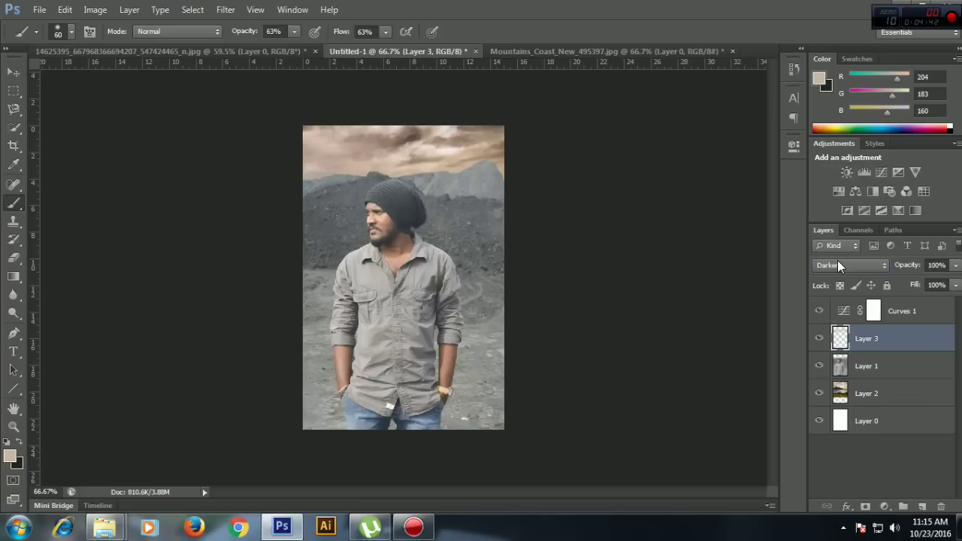
{"action": "scroll", "coordinate": [837, 265], "scroll_direction": "down", "scroll_amount": 1}
{"action": "scroll", "coordinate": [838, 264], "scroll_direction": "up", "scroll_amount": 2}
{"action": "scroll", "coordinate": [838, 265], "scroll_direction": "down", "scroll_amount": 2}
{"action": "scroll", "coordinate": [838, 265], "scroll_direction": "down", "scroll_amount": 1}
{"action": "scroll", "coordinate": [838, 265], "scroll_direction": "down", "scroll_amount": 1}
{"action": "scroll", "coordinate": [838, 264], "scroll_direction": "down", "scroll_amount": 1}
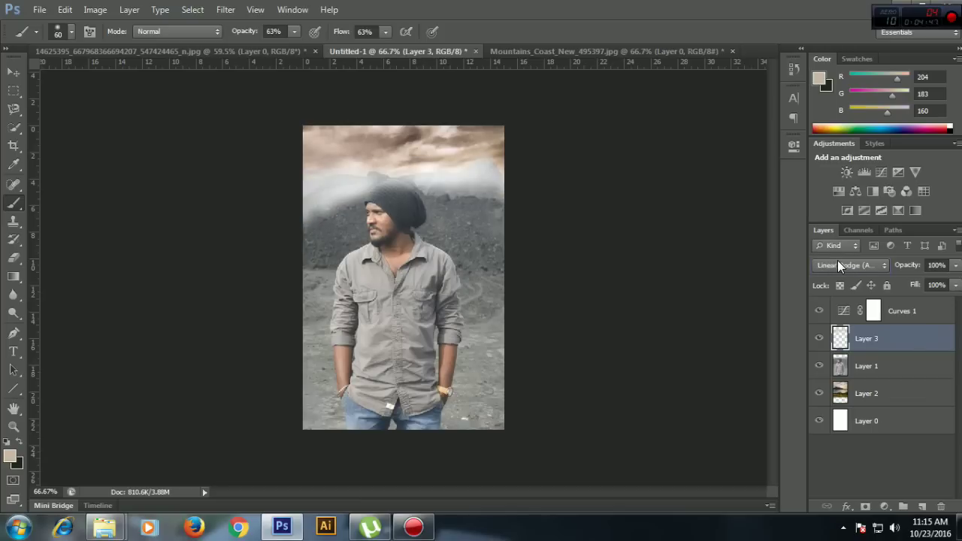
{"action": "scroll", "coordinate": [837, 265], "scroll_direction": "down", "scroll_amount": 1}
{"action": "scroll", "coordinate": [837, 264], "scroll_direction": "down", "scroll_amount": 1}
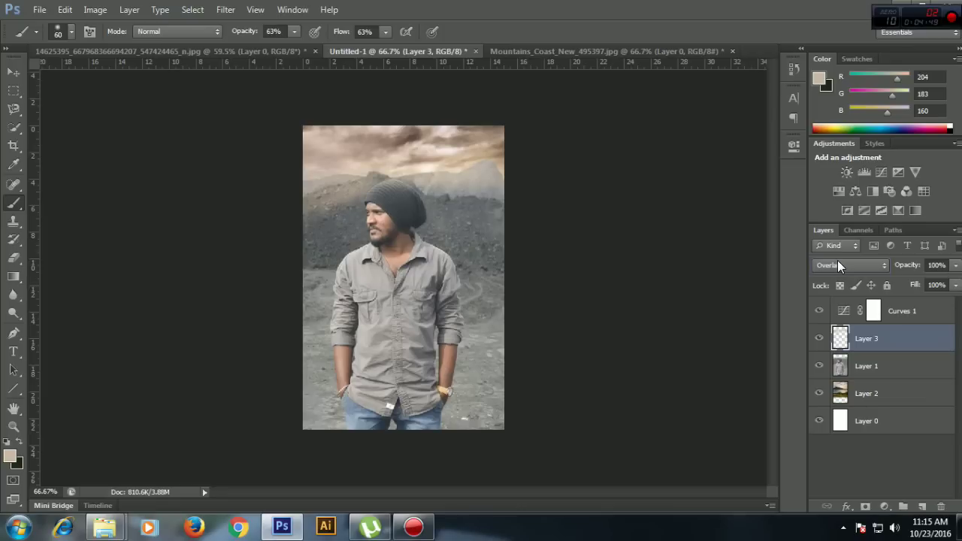
{"action": "left_click", "coordinate": [956, 265]}
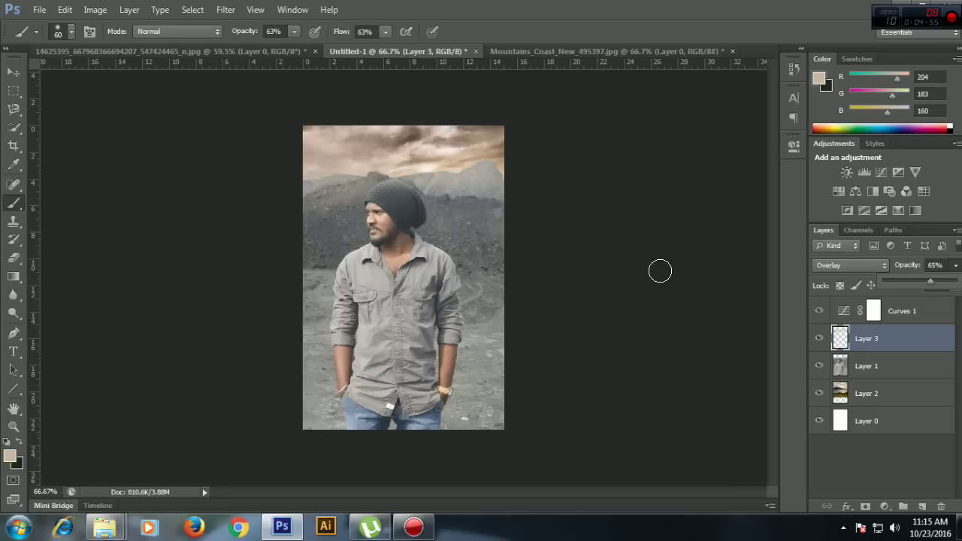
{"action": "left_click", "coordinate": [858, 365]}
Step: Burn the midtones of the shirt and surrounding ground on Layer 1 at 50% exposure
{"action": "left_click", "coordinate": [858, 366]}
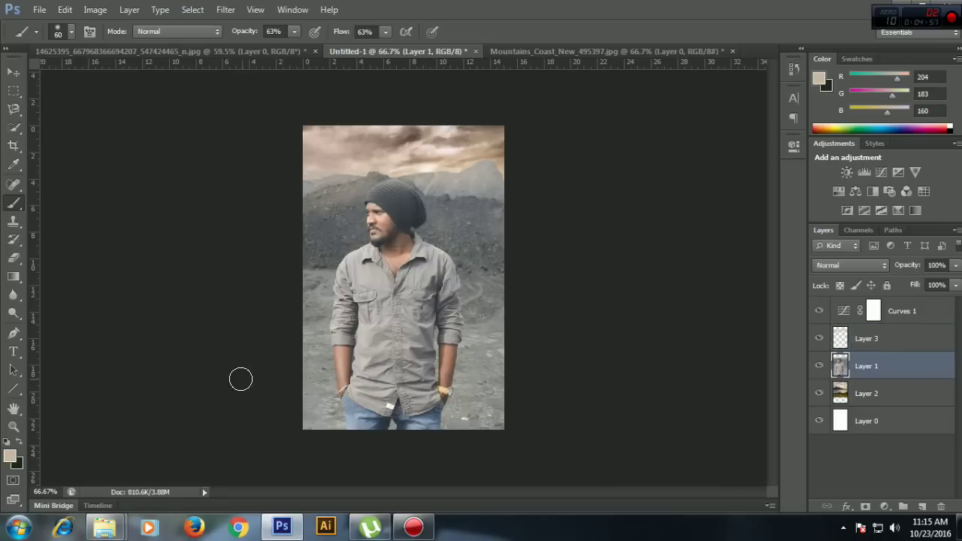
{"action": "left_click", "coordinate": [13, 314]}
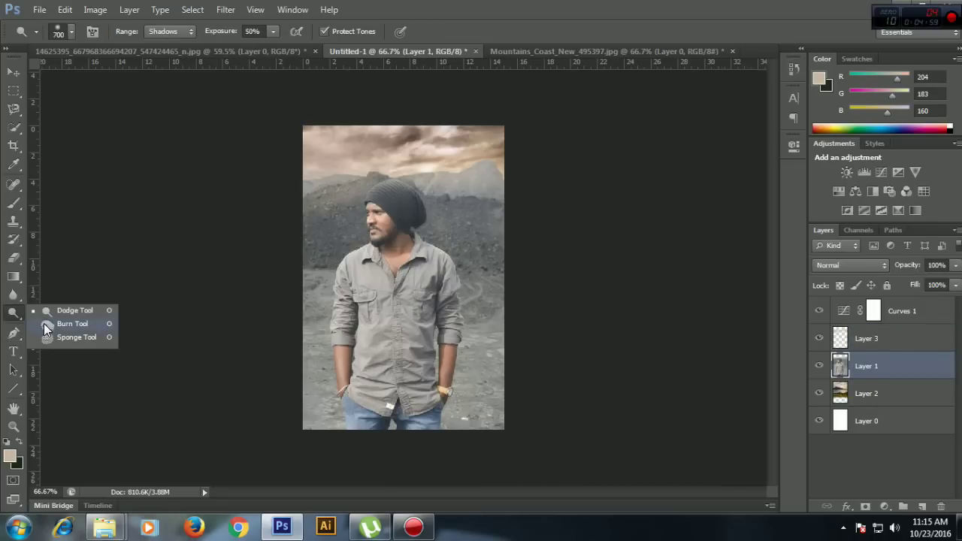
{"action": "left_click", "coordinate": [43, 323]}
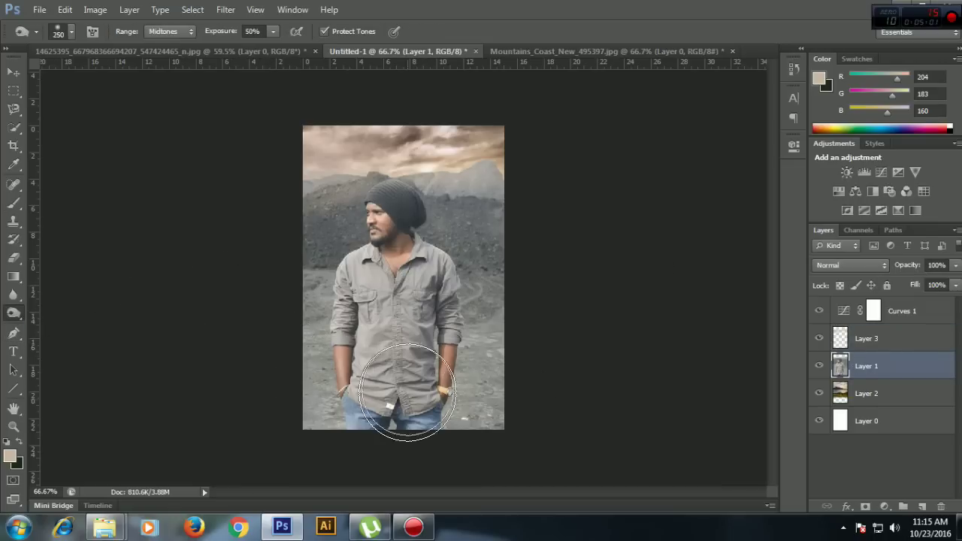
{"action": "mouse_move", "coordinate": [407, 392]}
{"action": "left_mouse_down"}
{"action": "mouse_move", "coordinate": [398, 408]}
{"action": "mouse_move", "coordinate": [376, 361]}
{"action": "mouse_move", "coordinate": [344, 333]}
{"action": "mouse_move", "coordinate": [457, 322]}
{"action": "mouse_move", "coordinate": [504, 343]}
{"action": "mouse_move", "coordinate": [333, 419]}
{"action": "mouse_move", "coordinate": [301, 275]}
{"action": "left_mouse_up"}
{"action": "left_click_drag", "start_coordinate": [504, 262], "coordinate": [422, 226]}
Step: Shrink the burn brush to 90 and darken the beanie
{"action": "key", "text": "bracketleft"}
{"action": "key", "text": "bracketleft"}
{"action": "key", "text": "bracketleft"}
{"action": "key", "text": "bracketleft"}
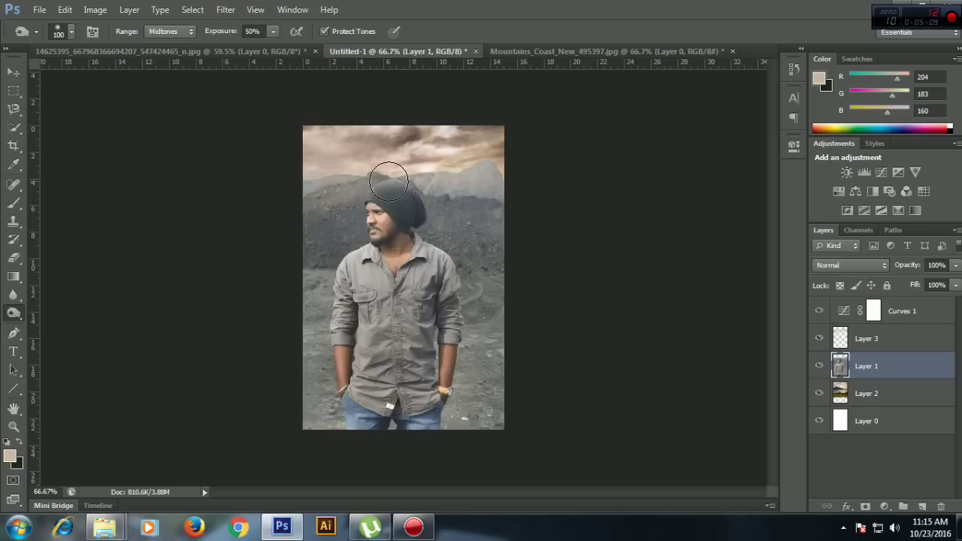
{"action": "key", "text": "bracketleft"}
{"action": "key", "text": "bracketleft"}
{"action": "left_click_drag", "start_coordinate": [403, 196], "coordinate": [369, 188]}
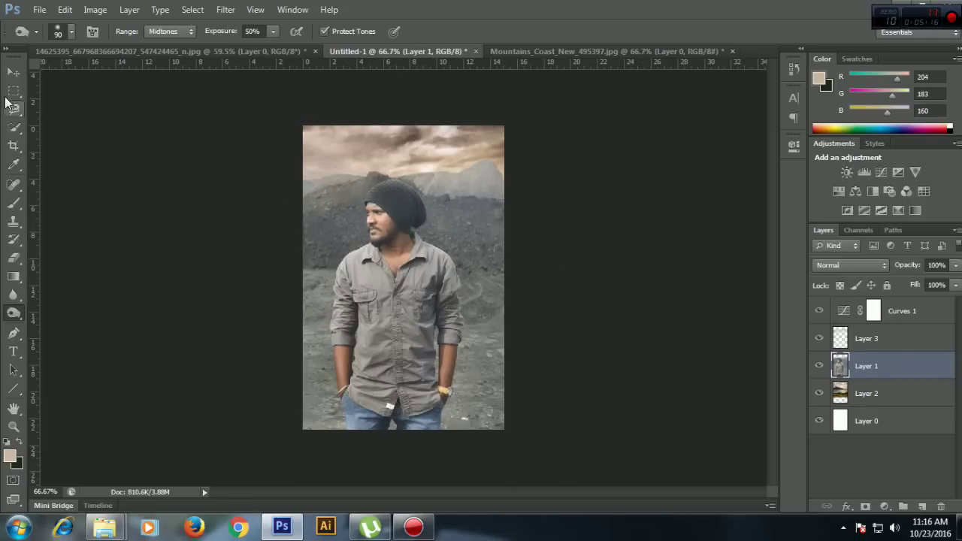
{"action": "left_click", "coordinate": [13, 72]}
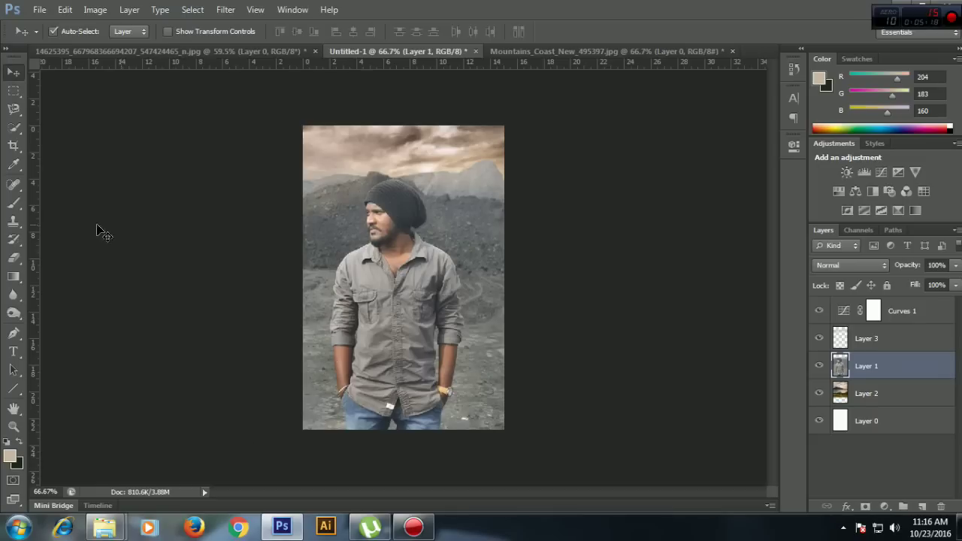
Step: Open subatomic-particle.jpg and convert its locked background into Layer 0
{"action": "left_click", "coordinate": [37, 9]}
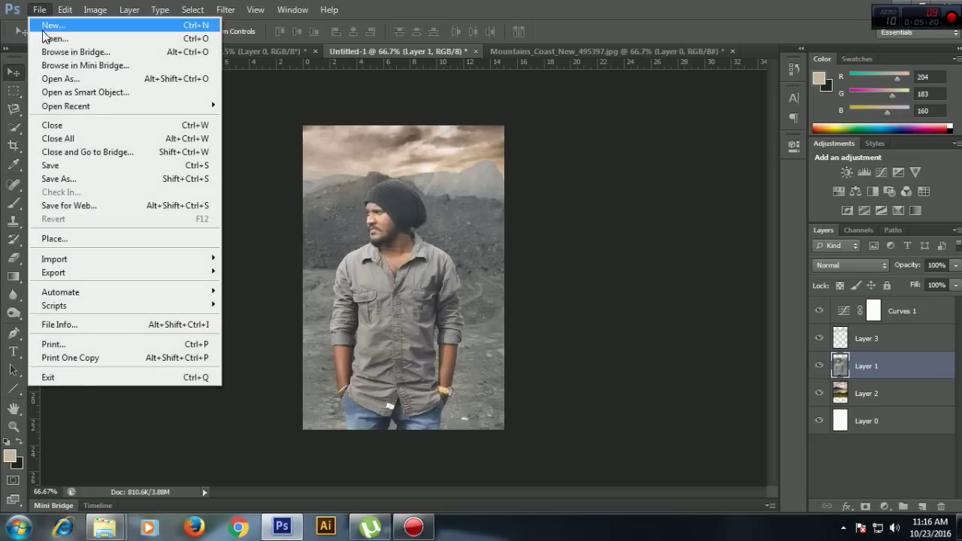
{"action": "left_click", "coordinate": [50, 37]}
{"action": "left_click", "coordinate": [476, 233]}
{"action": "scroll", "coordinate": [479, 236], "scroll_direction": "down", "scroll_amount": 2}
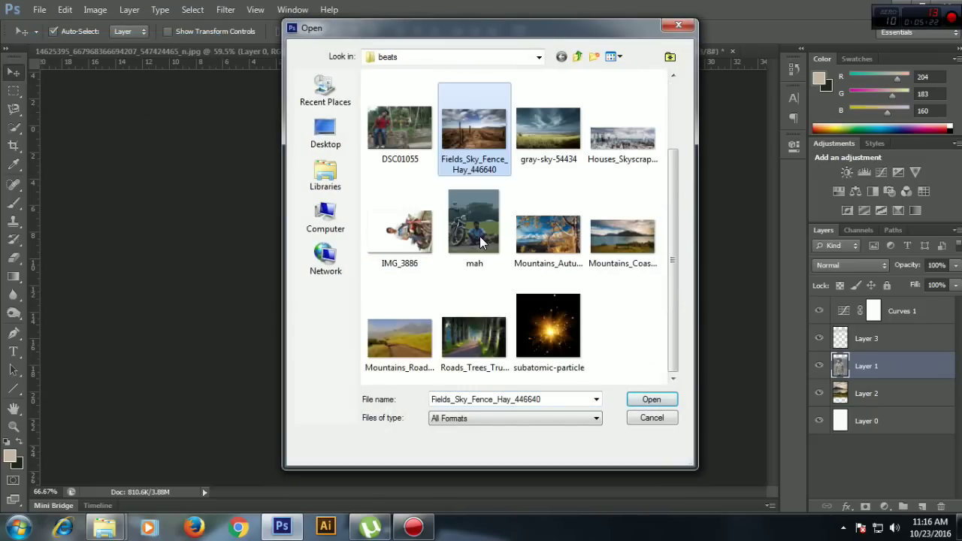
{"action": "left_click", "coordinate": [531, 332]}
{"action": "left_click", "coordinate": [651, 399]}
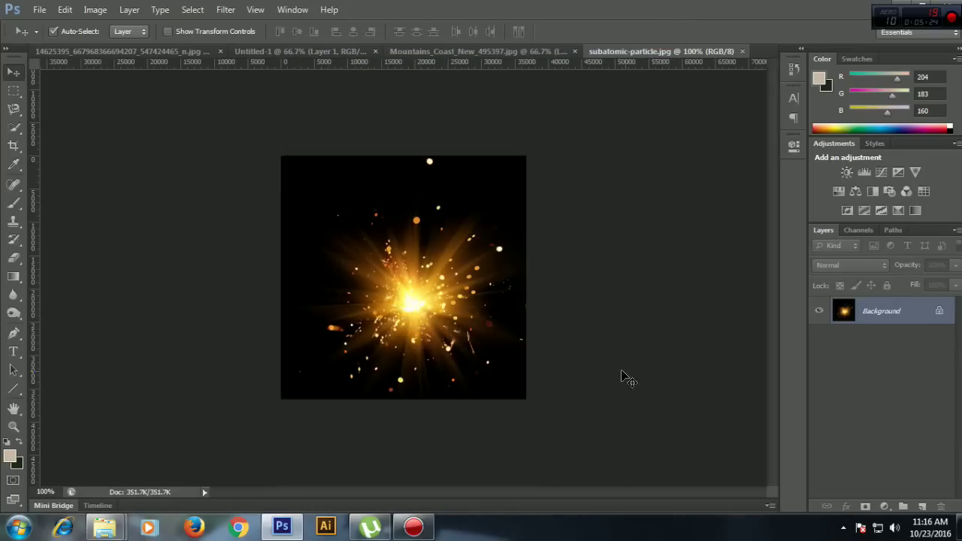
{"action": "double_click", "coordinate": [946, 310]}
{"action": "left_click", "coordinate": [594, 167]}
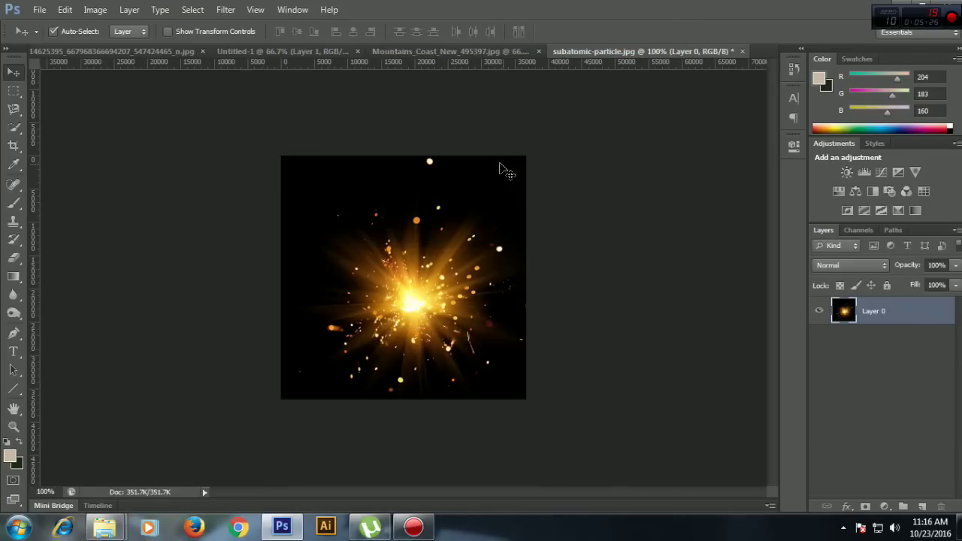
Step: Drag the sparkle into the portrait document and apply an 8.8 px Gaussian Blur
{"action": "left_click_drag", "start_coordinate": [466, 181], "coordinate": [307, 47]}
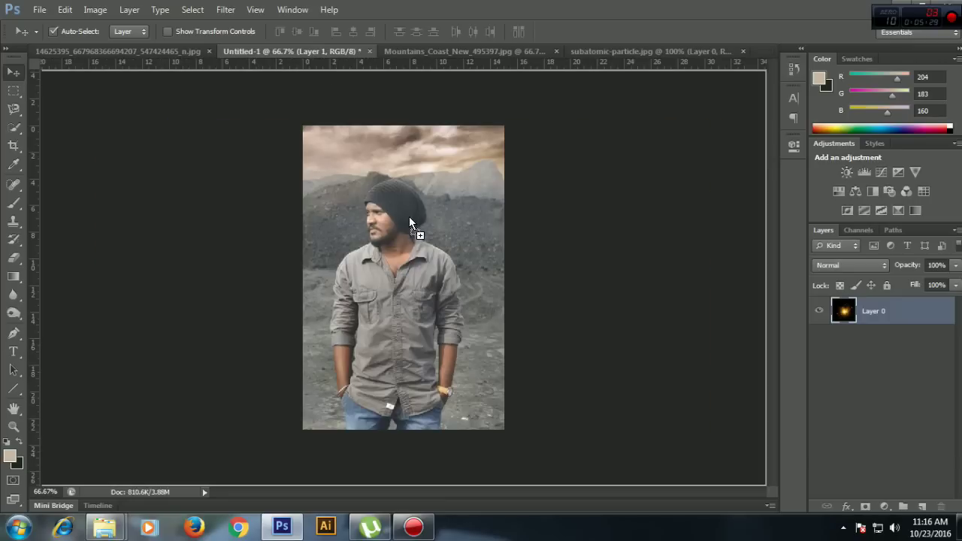
{"action": "mouse_move", "coordinate": [307, 47]}
{"action": "left_mouse_down"}
{"action": "mouse_move", "coordinate": [413, 239]}
{"action": "mouse_move", "coordinate": [453, 229]}
{"action": "left_mouse_up"}
{"action": "left_click", "coordinate": [225, 9]}
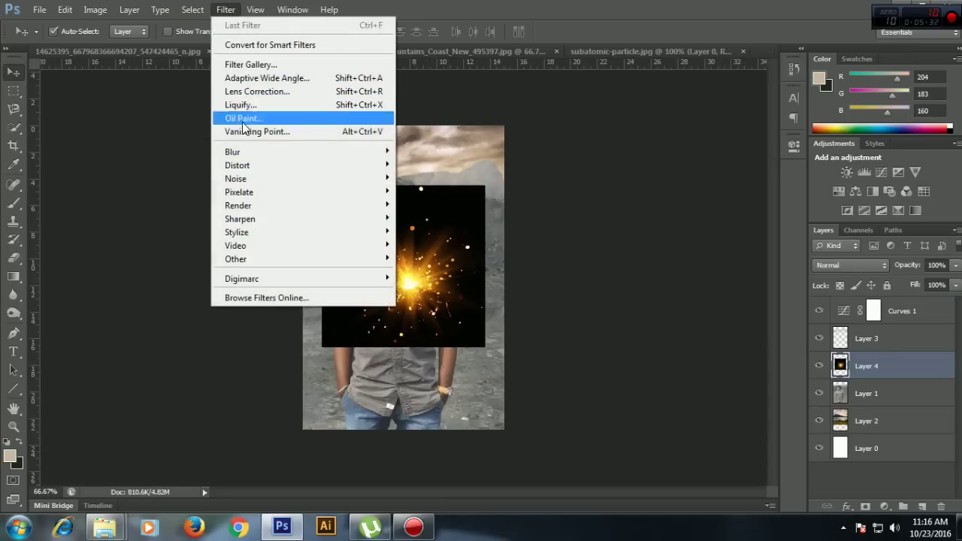
{"action": "mouse_move", "coordinate": [233, 152]}
{"action": "left_click", "coordinate": [425, 249]}
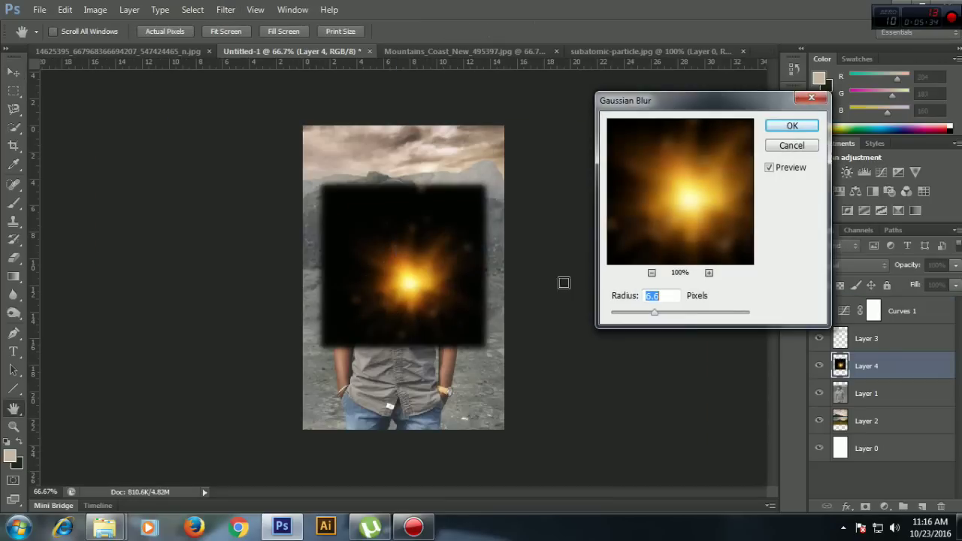
{"action": "left_click_drag", "start_coordinate": [654, 311], "coordinate": [660, 311]}
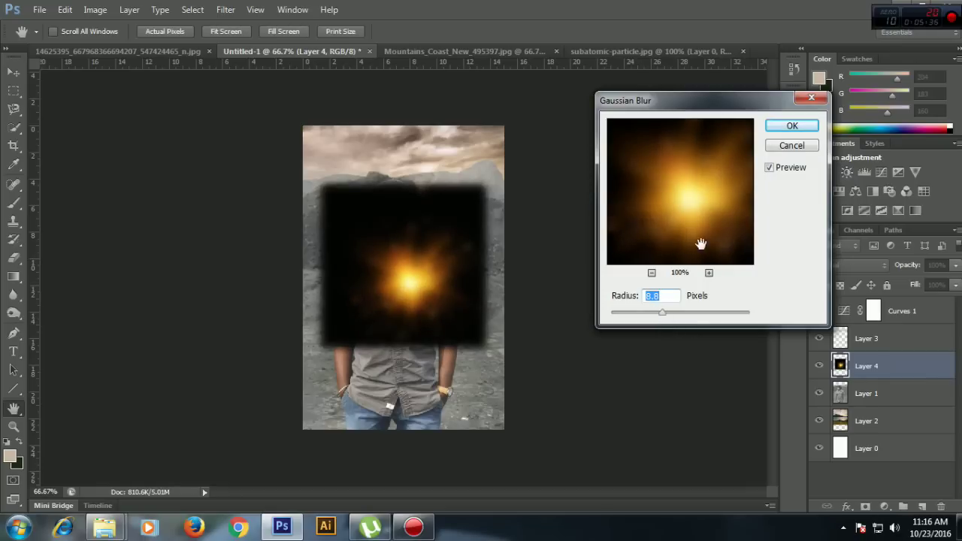
{"action": "left_click", "coordinate": [792, 126]}
Step: Set the sparkle layer to Screen blend mode and move it to the upper-right sky
{"action": "left_click", "coordinate": [846, 265]}
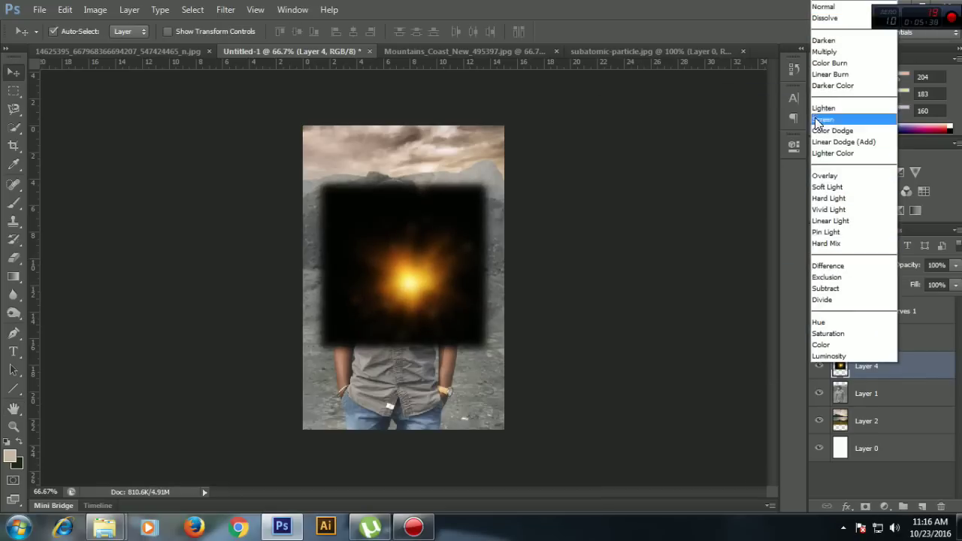
{"action": "left_click", "coordinate": [818, 120]}
{"action": "left_click_drag", "start_coordinate": [370, 321], "coordinate": [436, 226]}
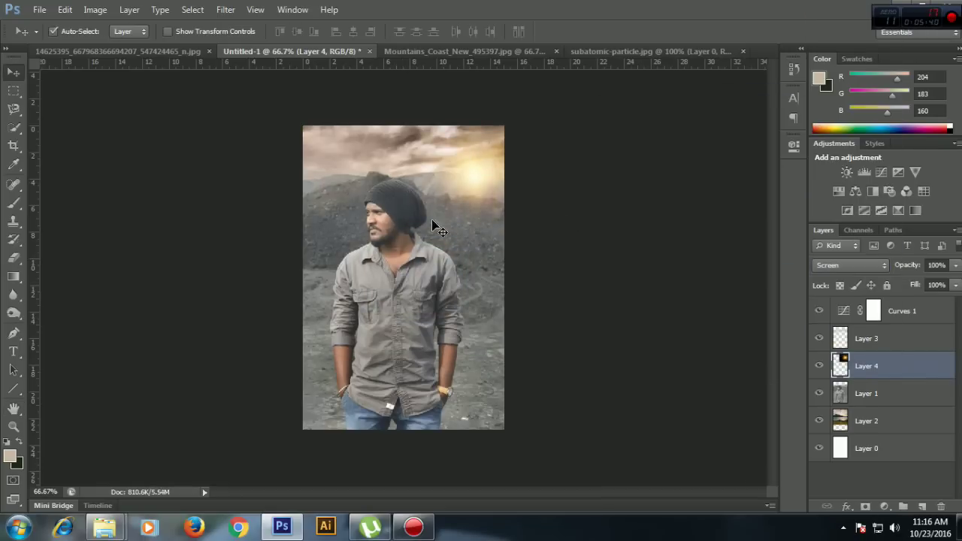
Step: Free Transform the glow to about 277% size and position it over the upper-right sky
{"action": "key", "text": "ctrl+t"}
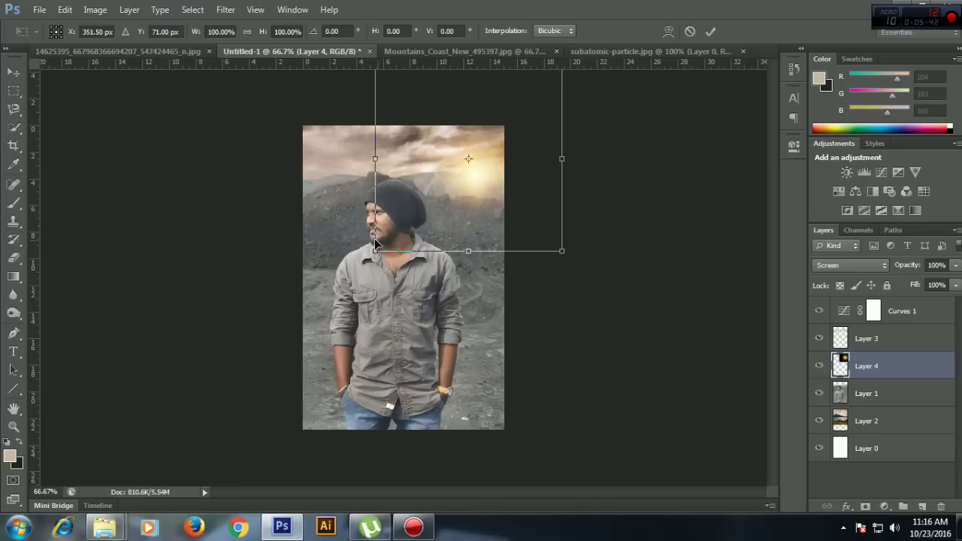
{"action": "left_click_drag", "start_coordinate": [375, 253], "coordinate": [161, 419]}
{"action": "mouse_move", "coordinate": [311, 335]}
{"action": "left_mouse_down"}
{"action": "mouse_move", "coordinate": [428, 243]}
{"action": "mouse_move", "coordinate": [384, 196]}
{"action": "left_mouse_up"}
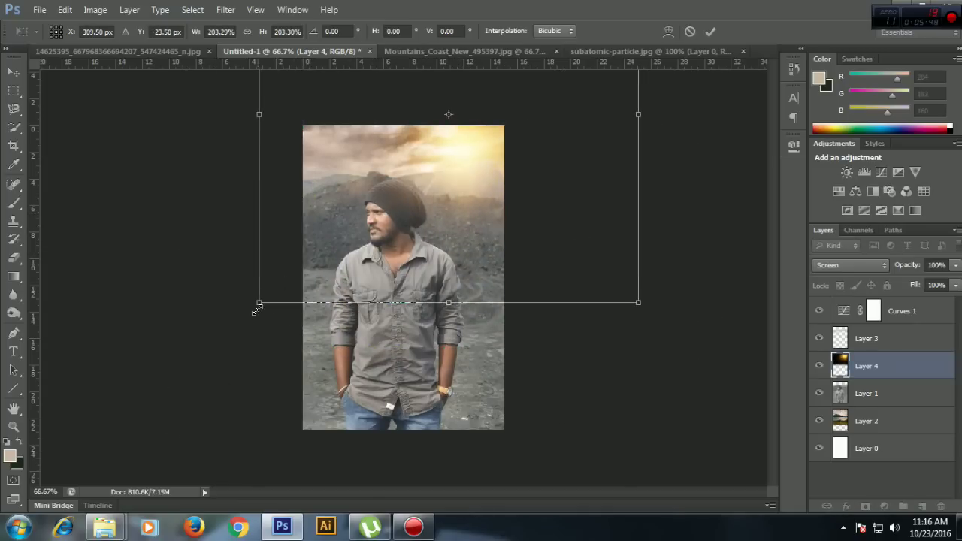
{"action": "left_click_drag", "start_coordinate": [256, 310], "coordinate": [122, 372]}
{"action": "mouse_move", "coordinate": [416, 192]}
{"action": "left_mouse_down"}
{"action": "mouse_move", "coordinate": [472, 181]}
{"action": "mouse_move", "coordinate": [463, 200]}
{"action": "left_mouse_up"}
{"action": "left_click", "coordinate": [709, 33]}
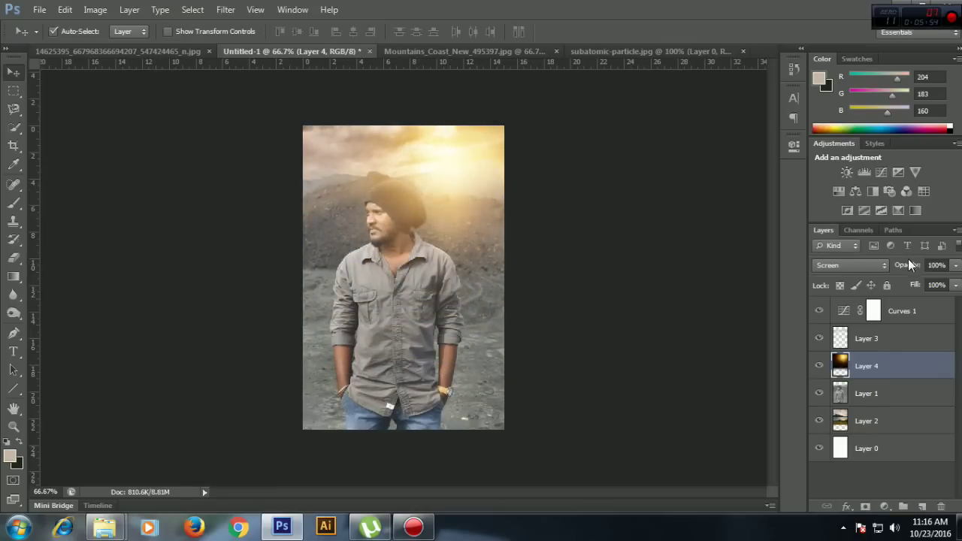
Step: Lower Layer 4's opacity to 61% and toggle its visibility to compare
{"action": "left_click_drag", "start_coordinate": [908, 263], "coordinate": [886, 270]}
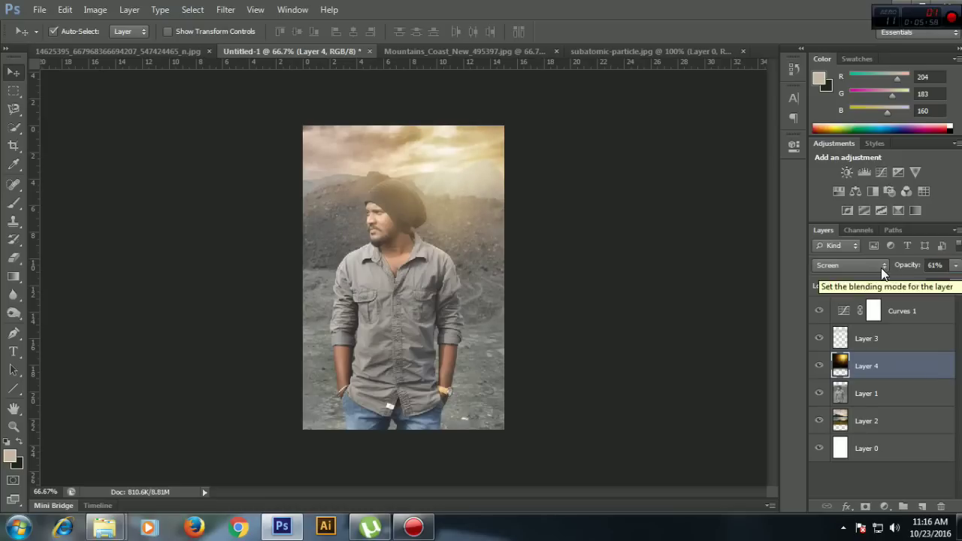
{"action": "left_click", "coordinate": [819, 366]}
{"action": "left_click", "coordinate": [818, 366]}
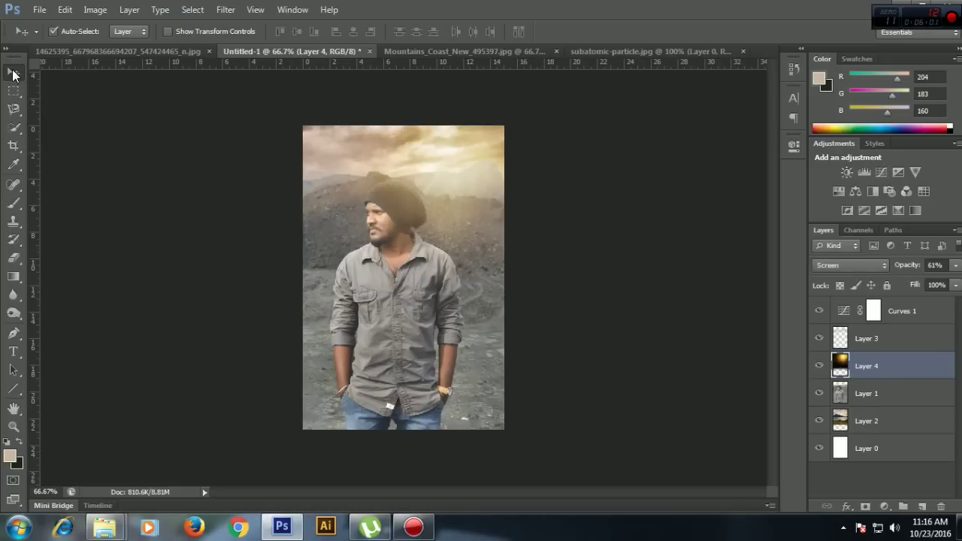
Step: Add a Curves 2 adjustment above Curves 1 with a contrast S-curve in RGB
{"action": "left_click", "coordinate": [899, 310]}
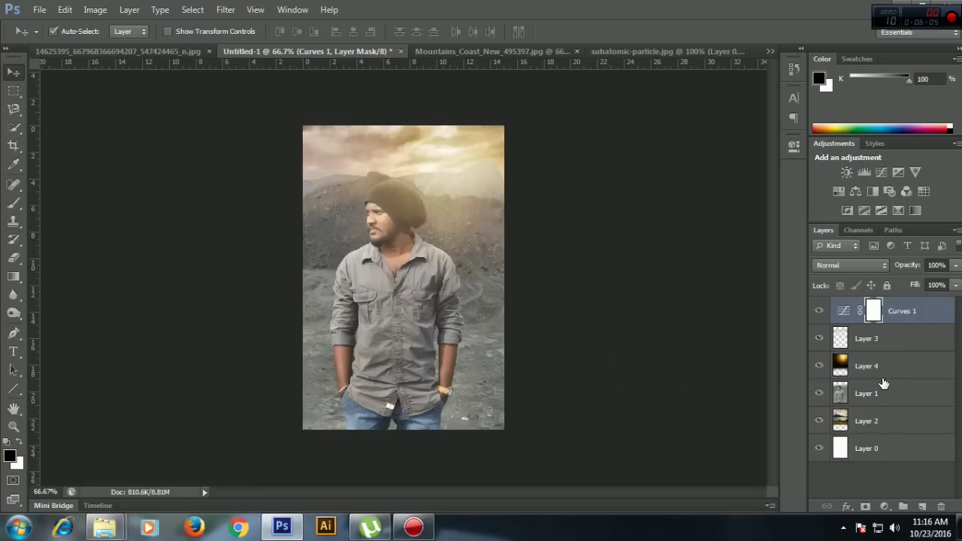
{"action": "left_click", "coordinate": [883, 506]}
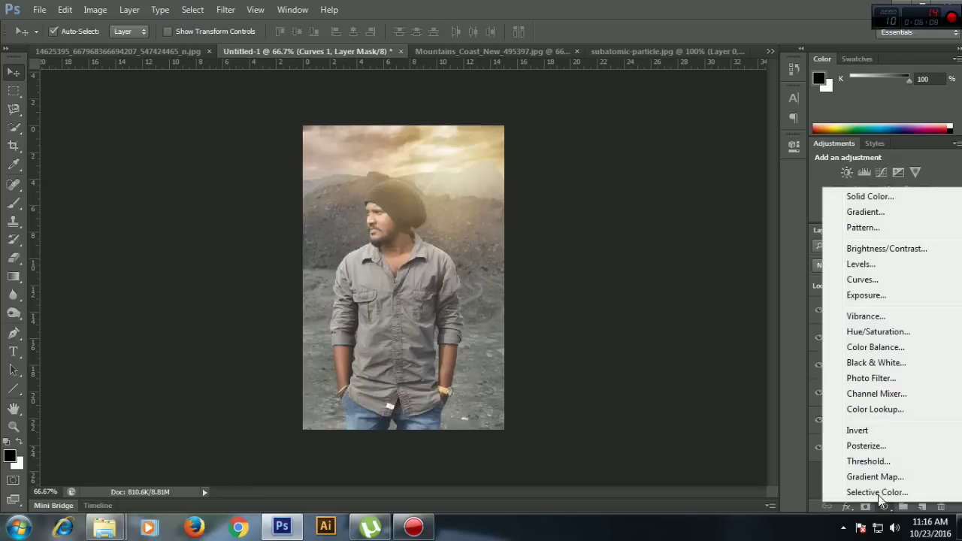
{"action": "left_click", "coordinate": [862, 281]}
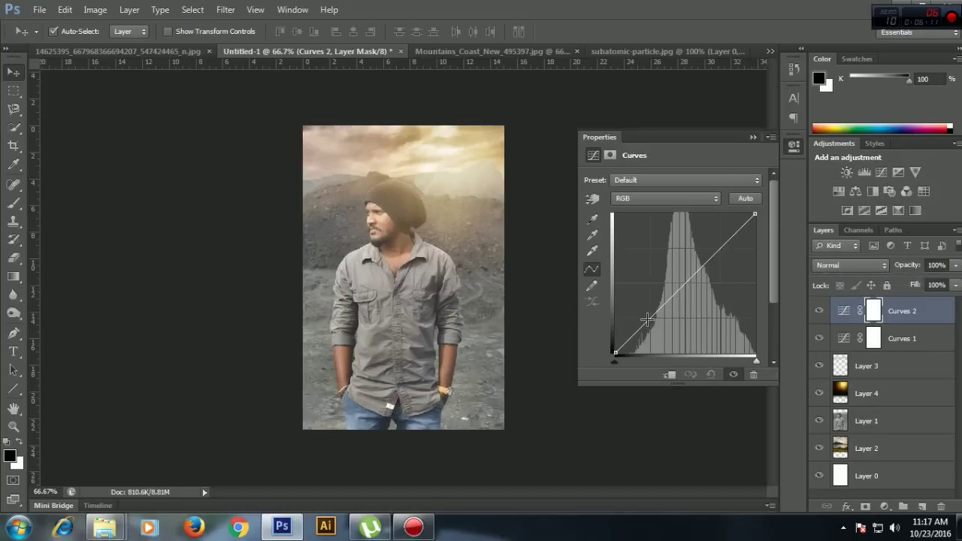
{"action": "left_click_drag", "start_coordinate": [647, 319], "coordinate": [651, 322]}
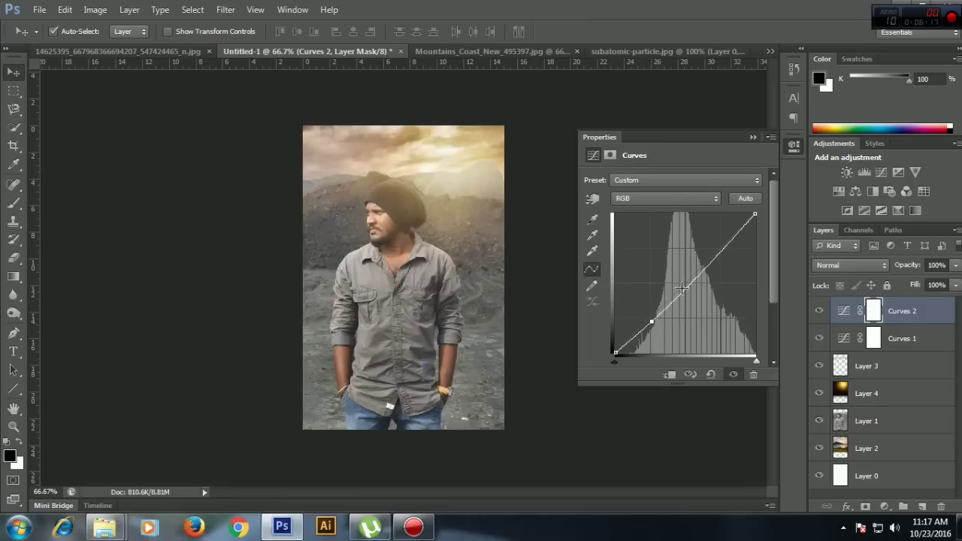
{"action": "mouse_move", "coordinate": [681, 287]}
{"action": "left_mouse_down"}
{"action": "mouse_move", "coordinate": [683, 277]}
{"action": "mouse_move", "coordinate": [679, 285]}
{"action": "left_mouse_up"}
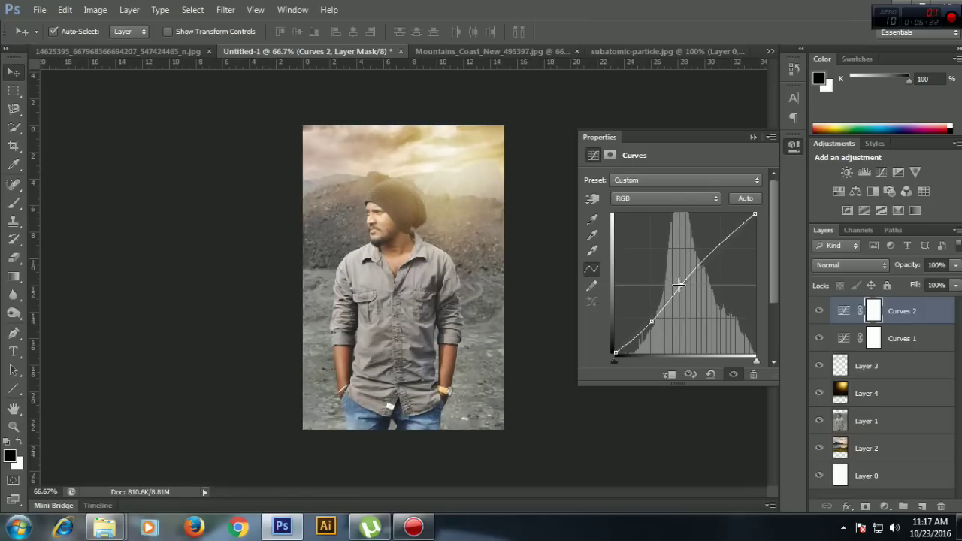
Step: On the Blue curve, add blue to the shadows and pull it down in the highlights
{"action": "left_click", "coordinate": [693, 202]}
{"action": "left_click", "coordinate": [621, 246]}
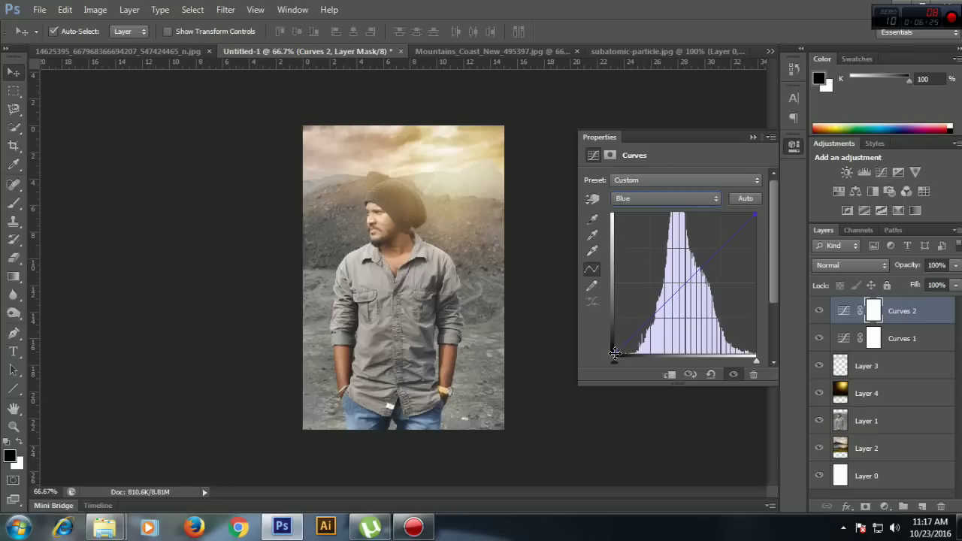
{"action": "left_click_drag", "start_coordinate": [614, 353], "coordinate": [602, 347]}
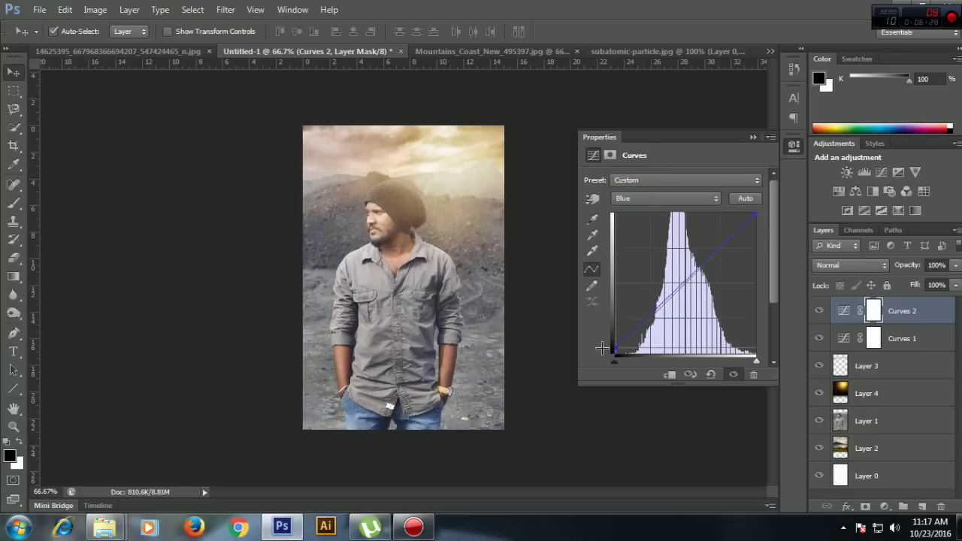
{"action": "mouse_move", "coordinate": [756, 214]}
{"action": "left_mouse_down"}
{"action": "mouse_move", "coordinate": [758, 244]}
{"action": "mouse_move", "coordinate": [756, 218]}
{"action": "left_mouse_up"}
{"action": "left_click", "coordinate": [752, 138]}
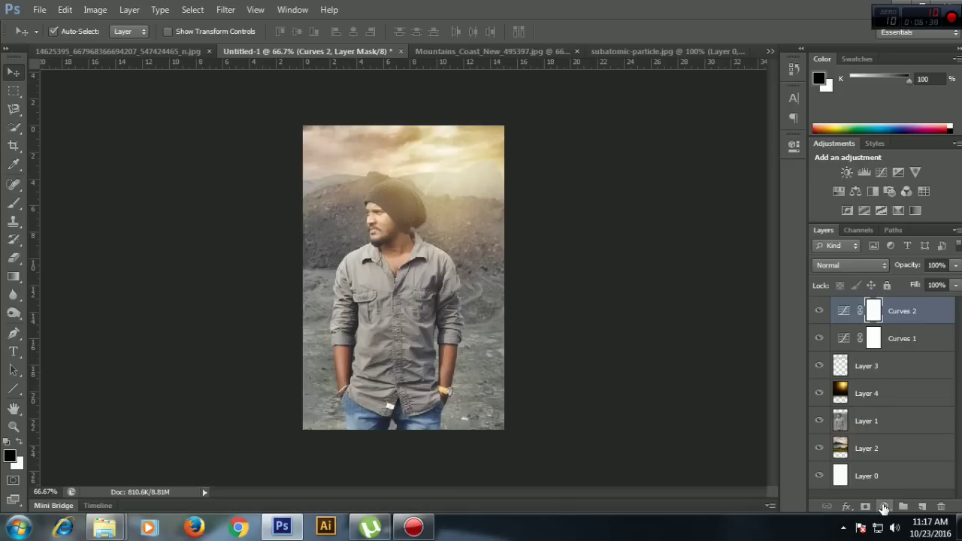
Step: Add a Hue/Saturation 1 adjustment with Hue −7 and Saturation +10
{"action": "left_click", "coordinate": [884, 508]}
{"action": "left_click", "coordinate": [871, 333]}
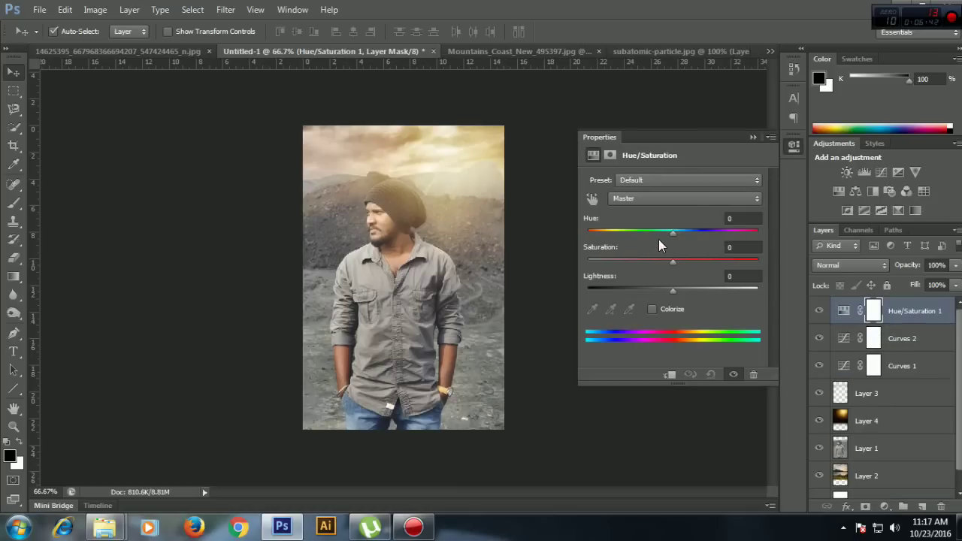
{"action": "mouse_move", "coordinate": [671, 233]}
{"action": "left_mouse_down"}
{"action": "mouse_move", "coordinate": [683, 235]}
{"action": "mouse_move", "coordinate": [659, 236]}
{"action": "mouse_move", "coordinate": [695, 260]}
{"action": "mouse_move", "coordinate": [635, 268]}
{"action": "mouse_move", "coordinate": [693, 277]}
{"action": "mouse_move", "coordinate": [681, 264]}
{"action": "left_mouse_up"}
{"action": "left_click_drag", "start_coordinate": [664, 235], "coordinate": [663, 231]}
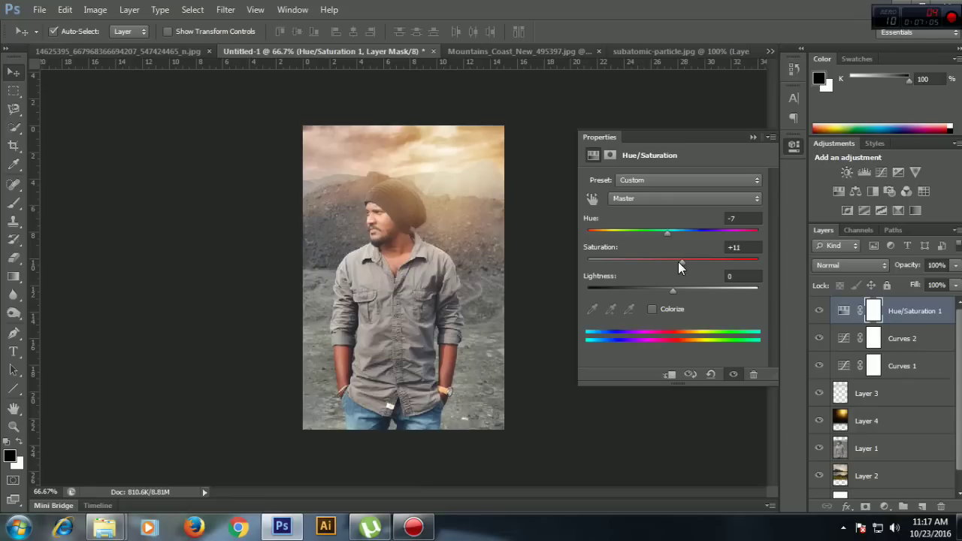
{"action": "left_click_drag", "start_coordinate": [678, 261], "coordinate": [678, 261]}
{"action": "left_click", "coordinate": [754, 137]}
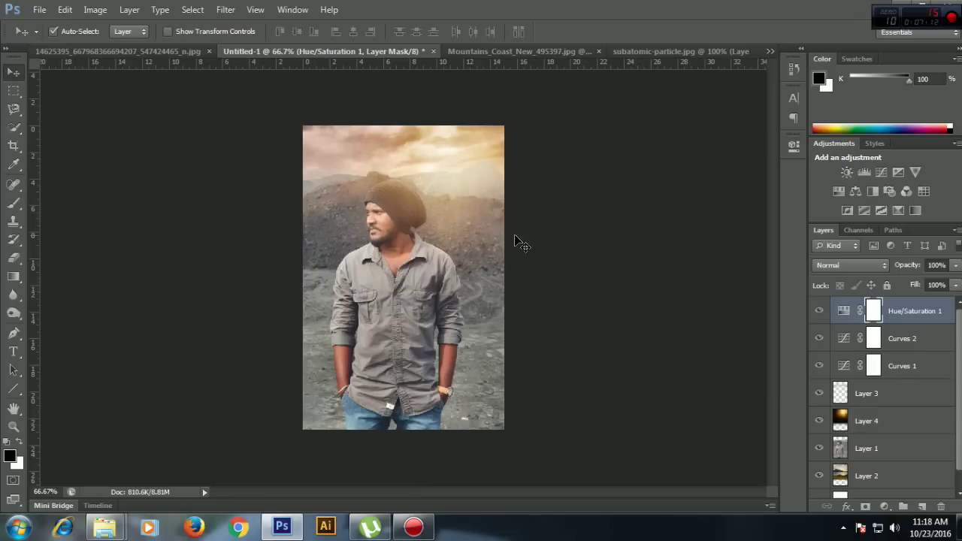
{"action": "left_click", "coordinate": [845, 420]}
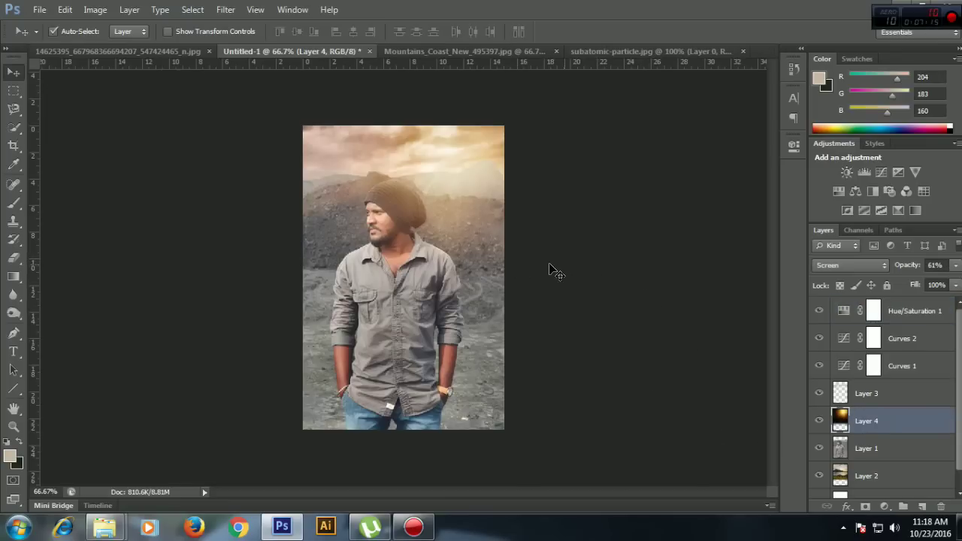